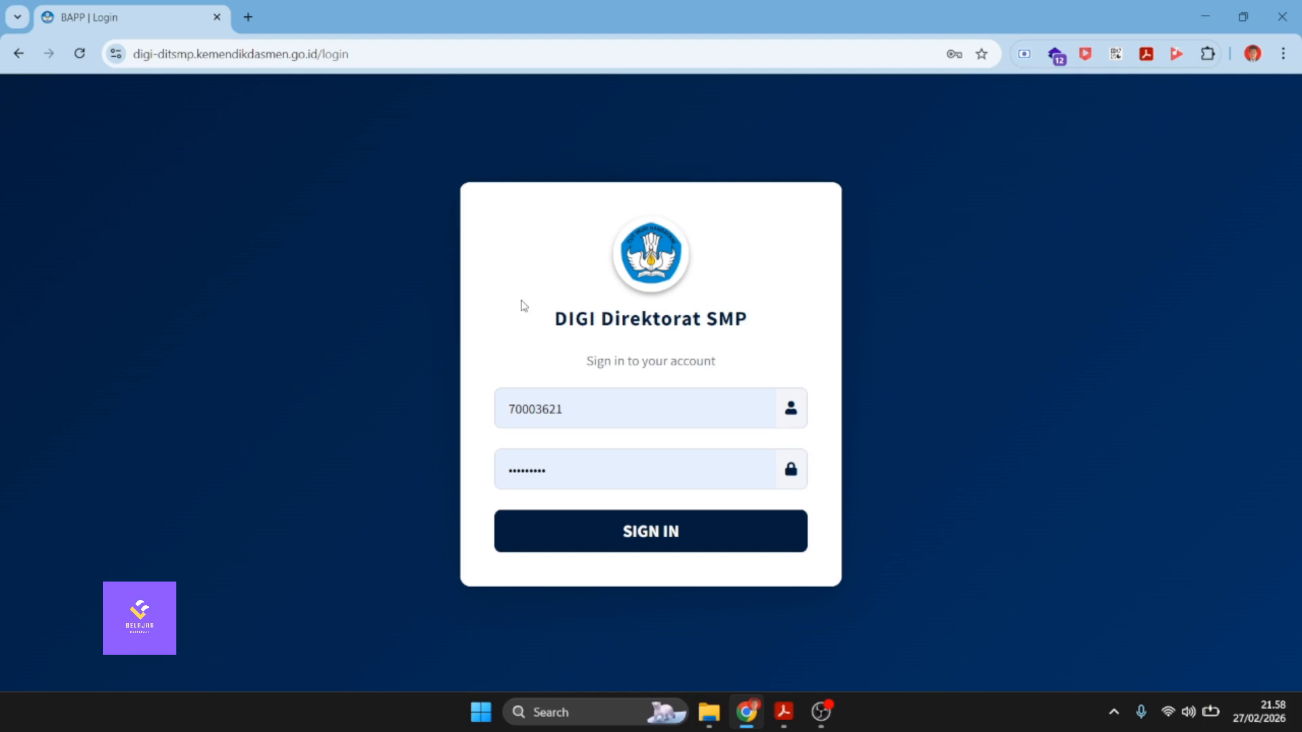
Sign in with the prefilled school account and open the Input Data form under Verifikasi Data
{"action": "left_click", "coordinate": [665, 548]}
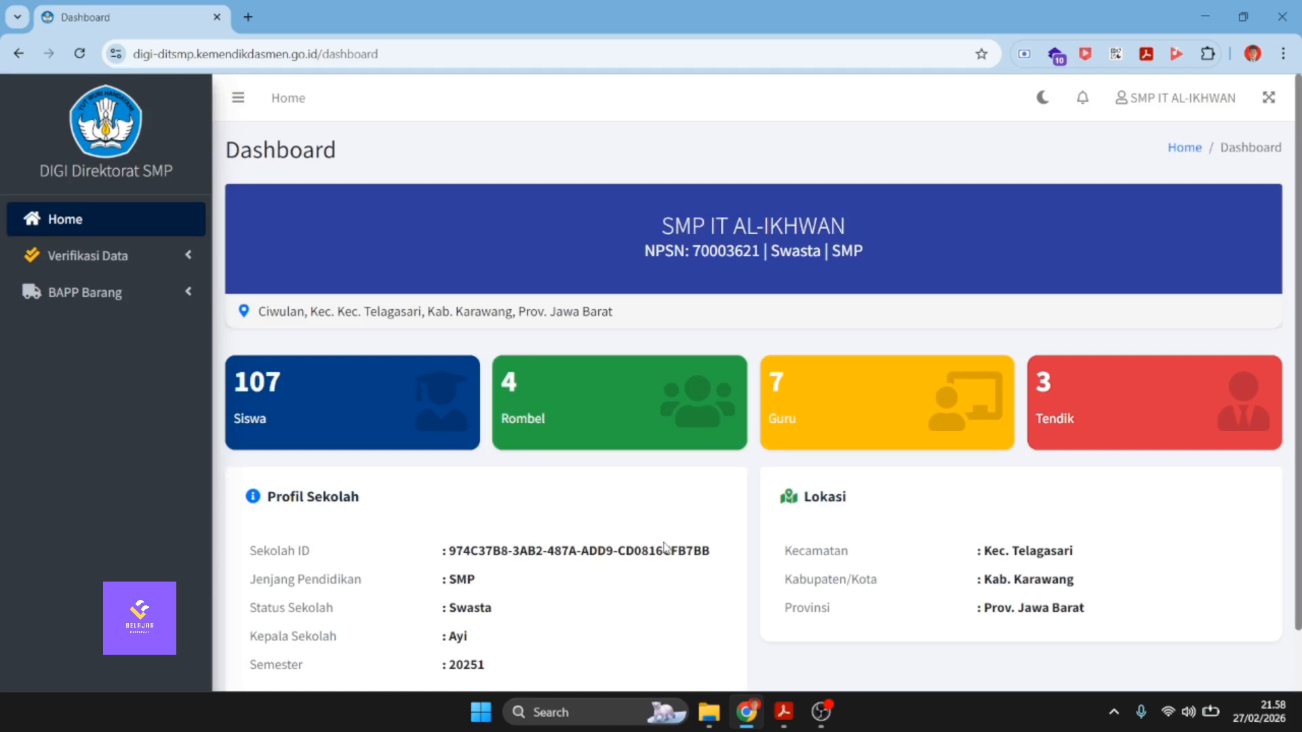
{"action": "scroll", "coordinate": [664, 546], "scroll_direction": "down", "scroll_amount": 1}
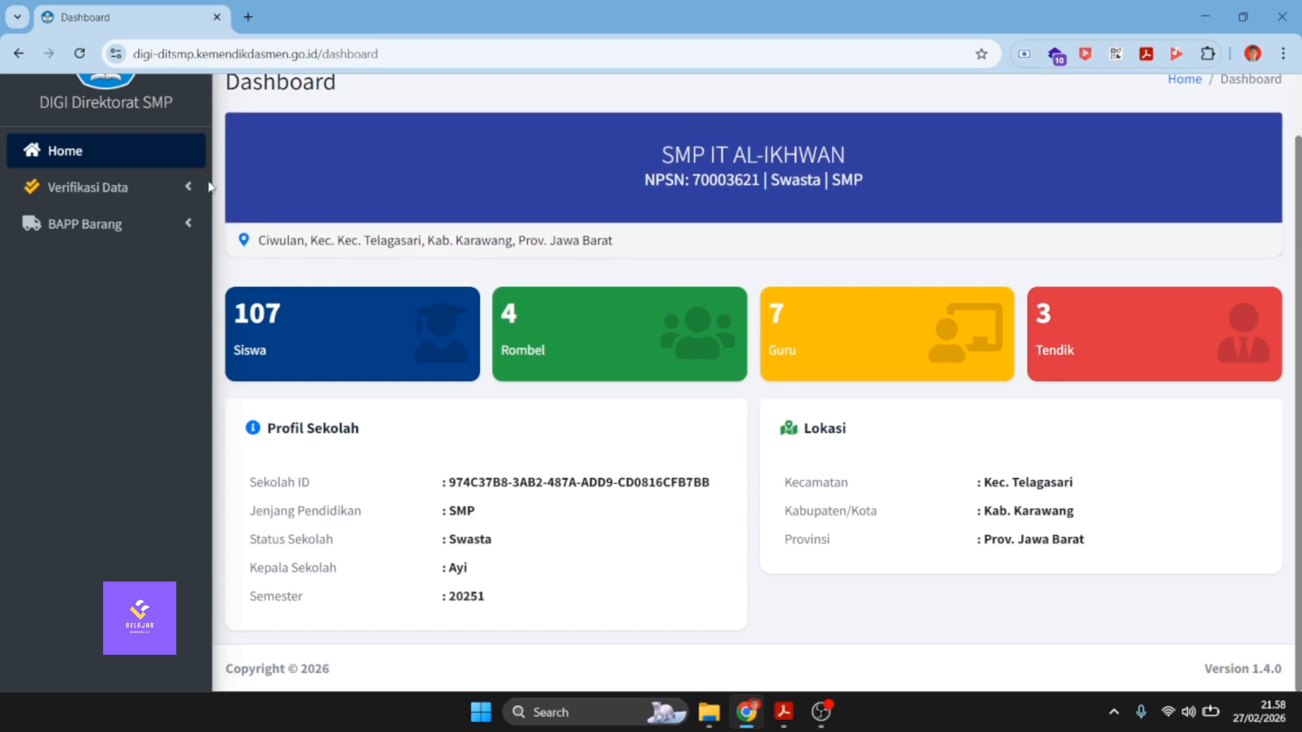
{"action": "left_click", "coordinate": [189, 190]}
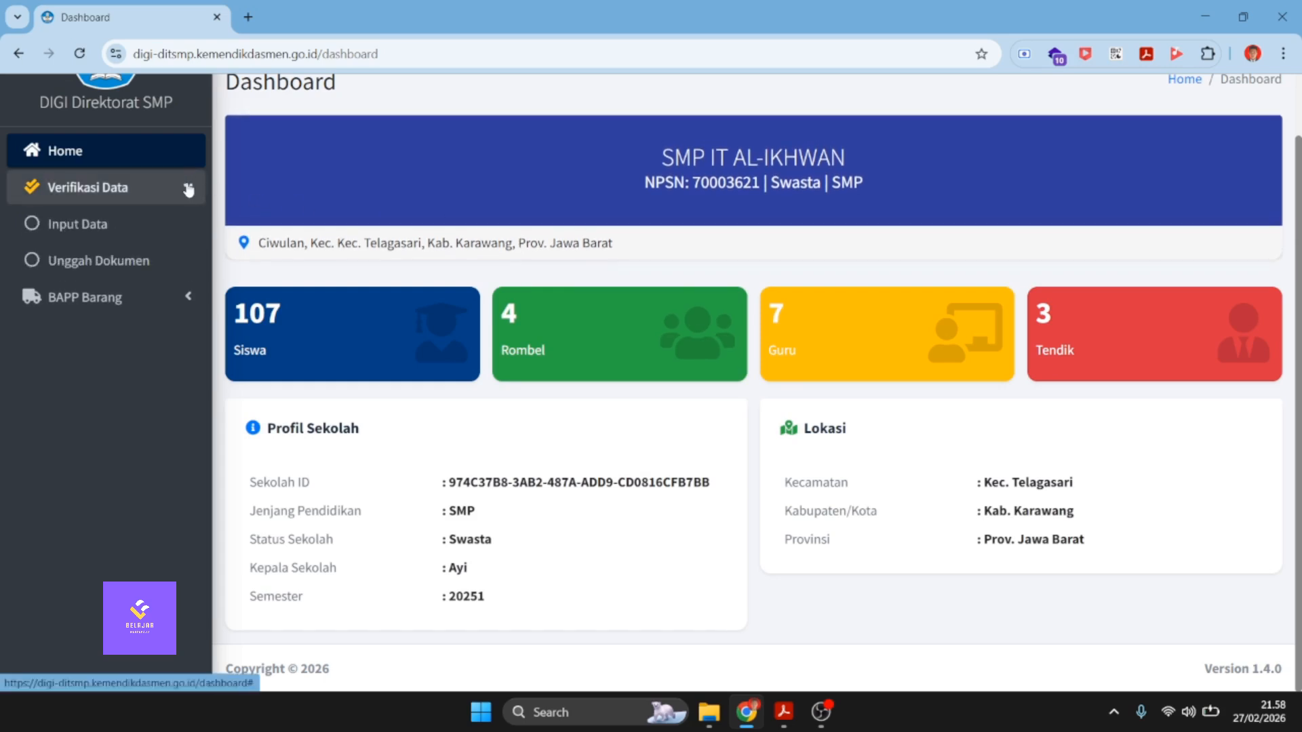
{"action": "left_click", "coordinate": [151, 226]}
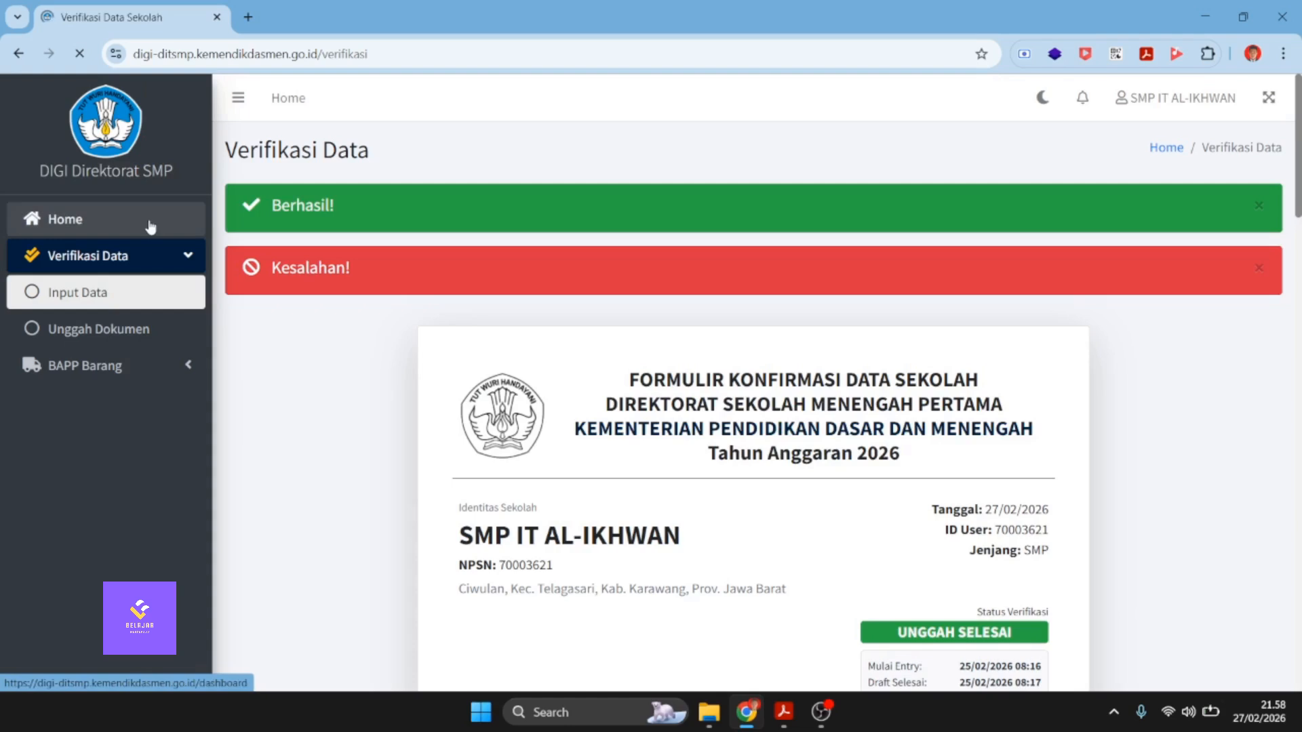
Examine the form's verification status, the principal's details and the contact details of the person responsible for receiving goods
{"action": "scroll", "coordinate": [667, 273], "scroll_direction": "down", "scroll_amount": 2}
{"action": "scroll", "coordinate": [669, 275], "scroll_direction": "down", "scroll_amount": 1}
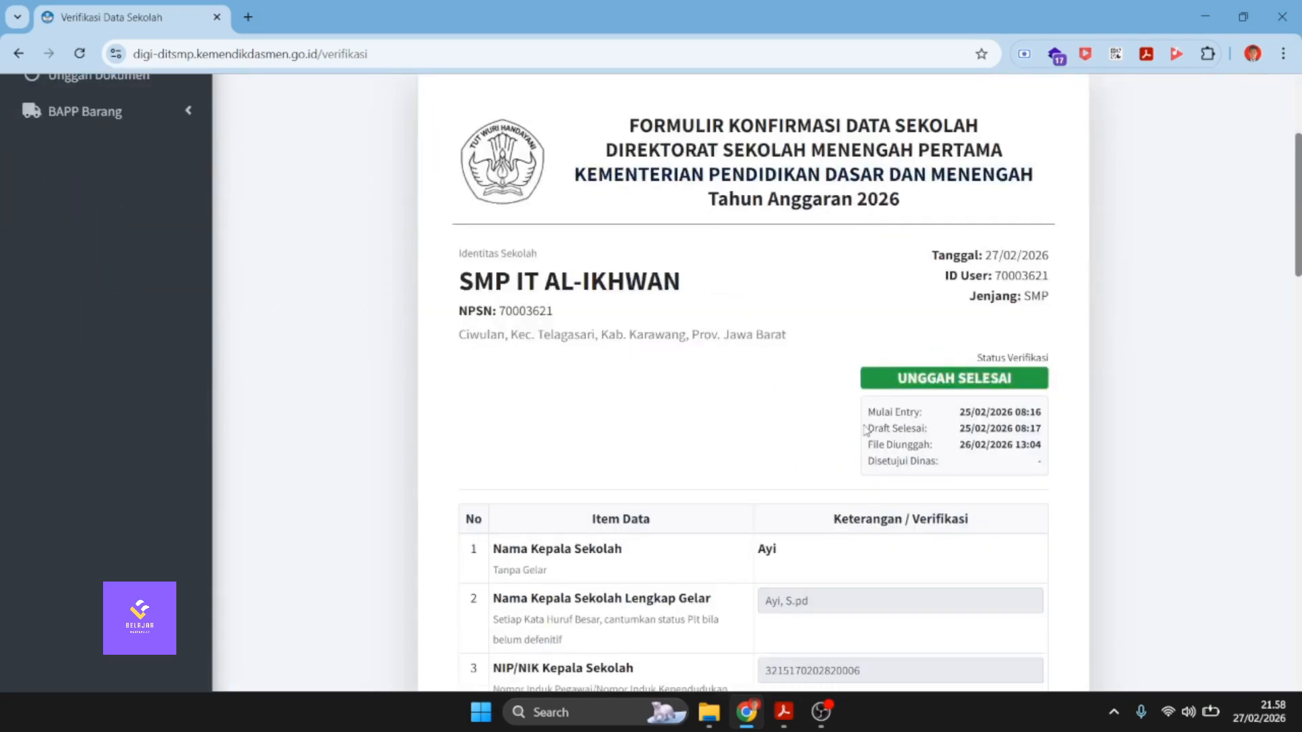
{"action": "scroll", "coordinate": [909, 451], "scroll_direction": "down", "scroll_amount": 1}
{"action": "scroll", "coordinate": [911, 451], "scroll_direction": "down", "scroll_amount": 1}
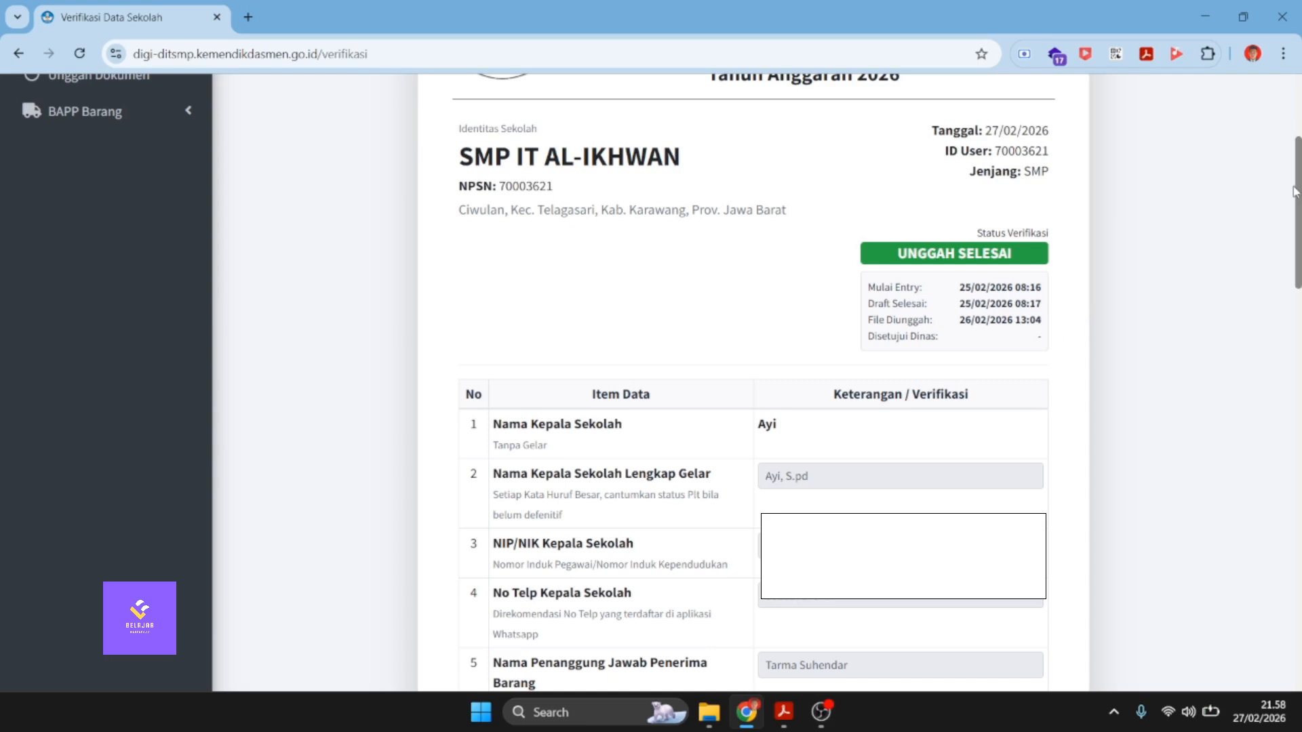
{"action": "scroll", "coordinate": [1299, 180], "scroll_direction": "up", "scroll_amount": 1}
{"action": "left_click_drag", "start_coordinate": [1299, 179], "coordinate": [1297, 241]}
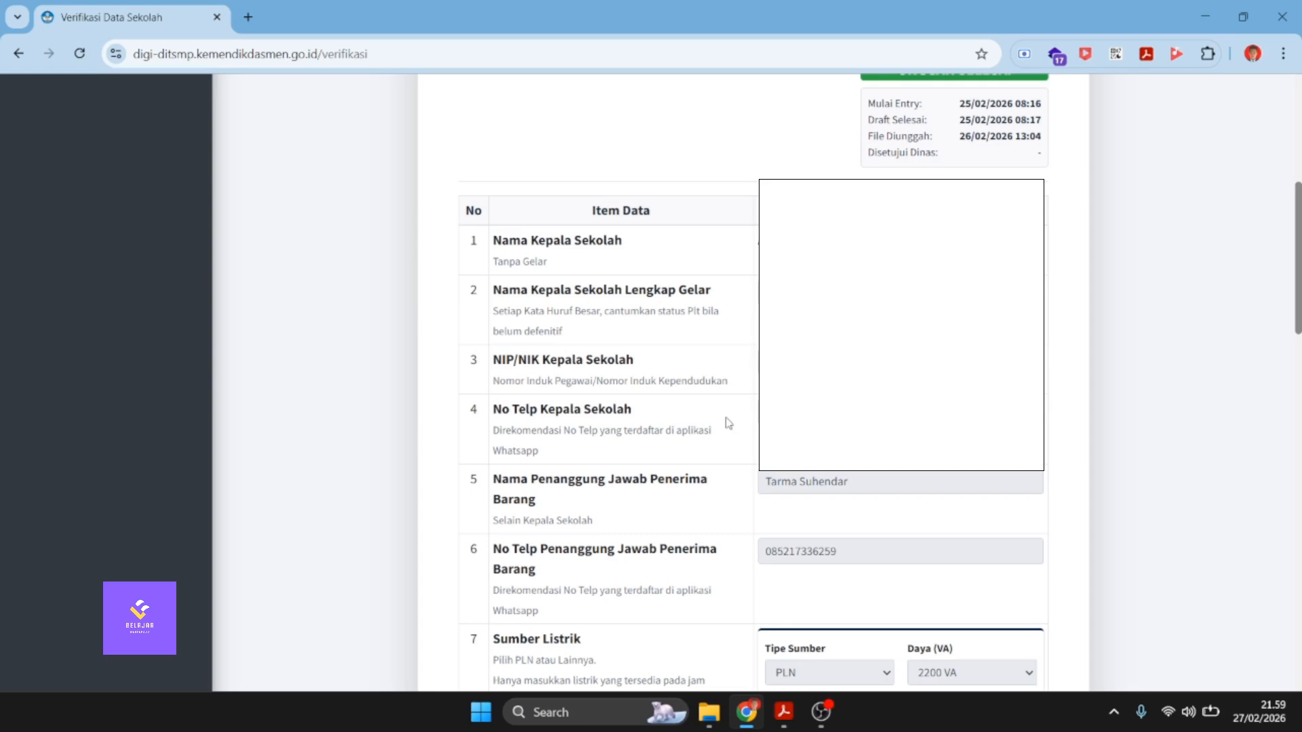
{"action": "scroll", "coordinate": [728, 422], "scroll_direction": "down", "scroll_amount": 2}
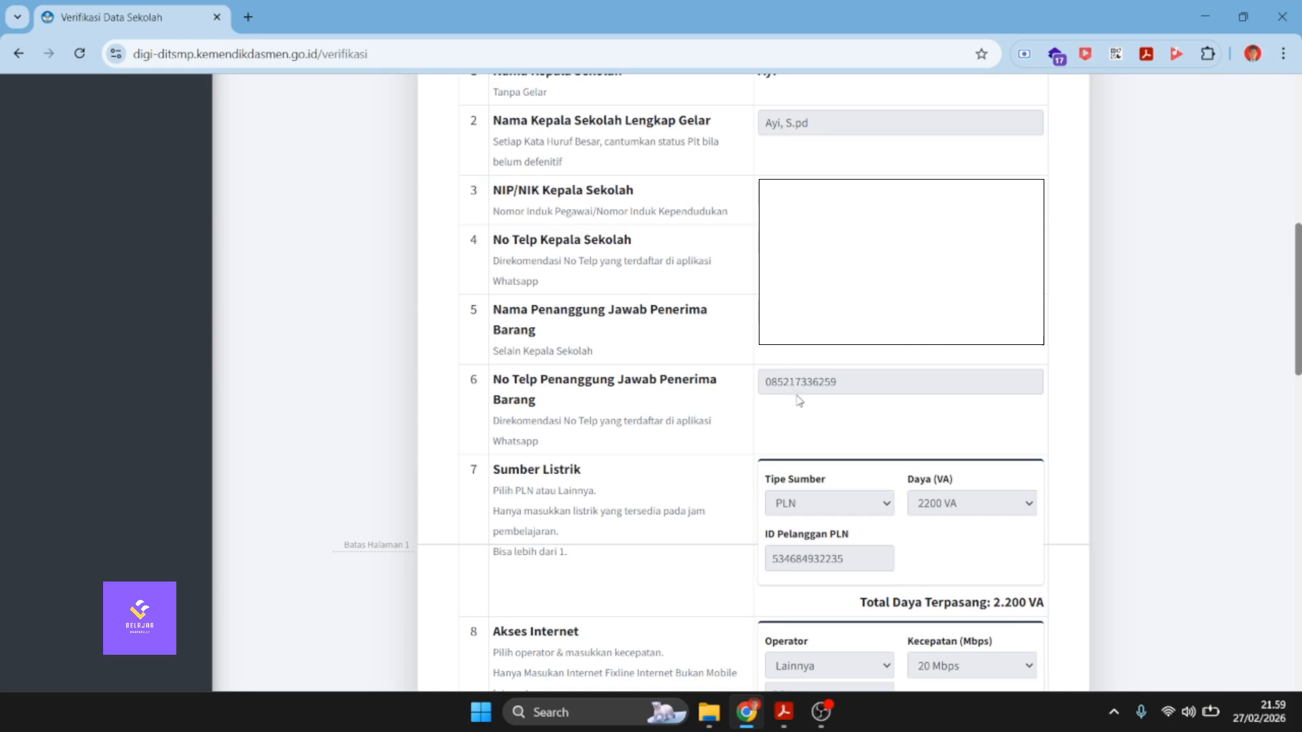
{"action": "scroll", "coordinate": [799, 400], "scroll_direction": "down", "scroll_amount": 2}
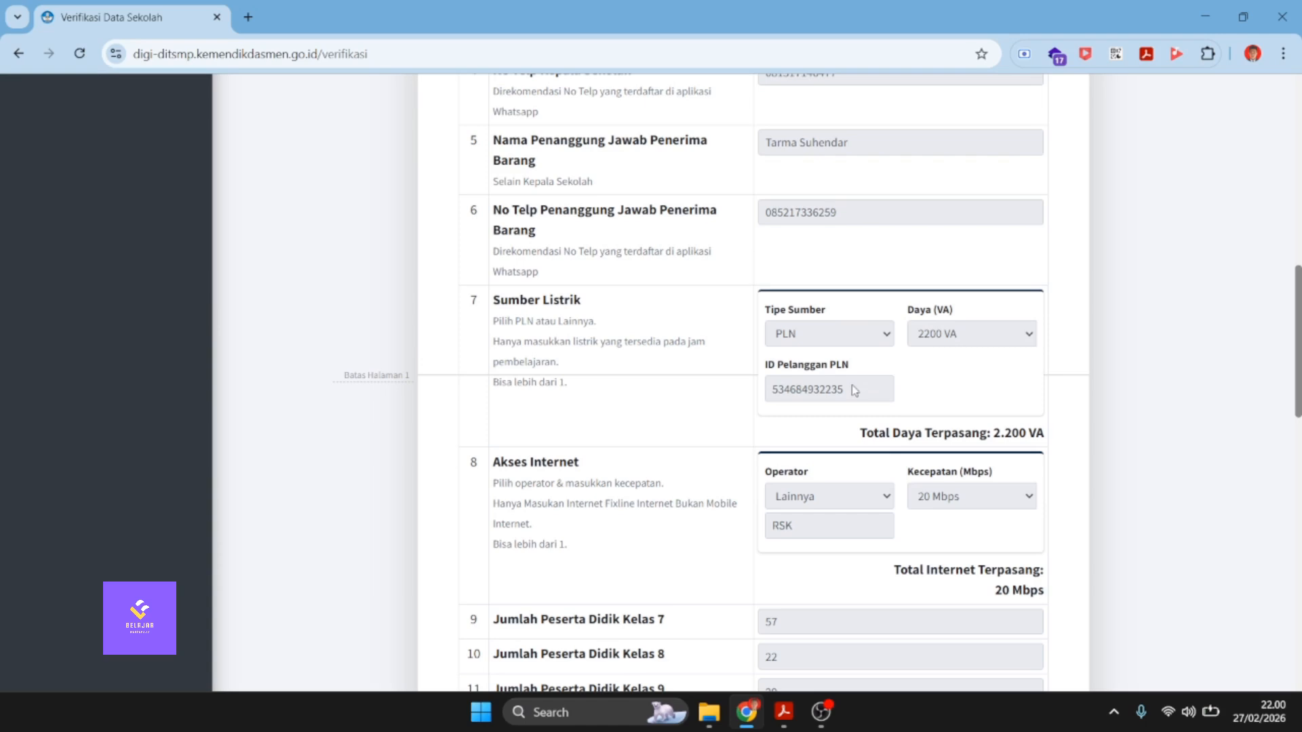
Review the form's remaining items, from Sumber Listrik and Akses Internet through the school coordinates to Bantuan Digitalisasi Pembelajaran TA 2026
{"action": "scroll", "coordinate": [852, 384], "scroll_direction": "down", "scroll_amount": 1}
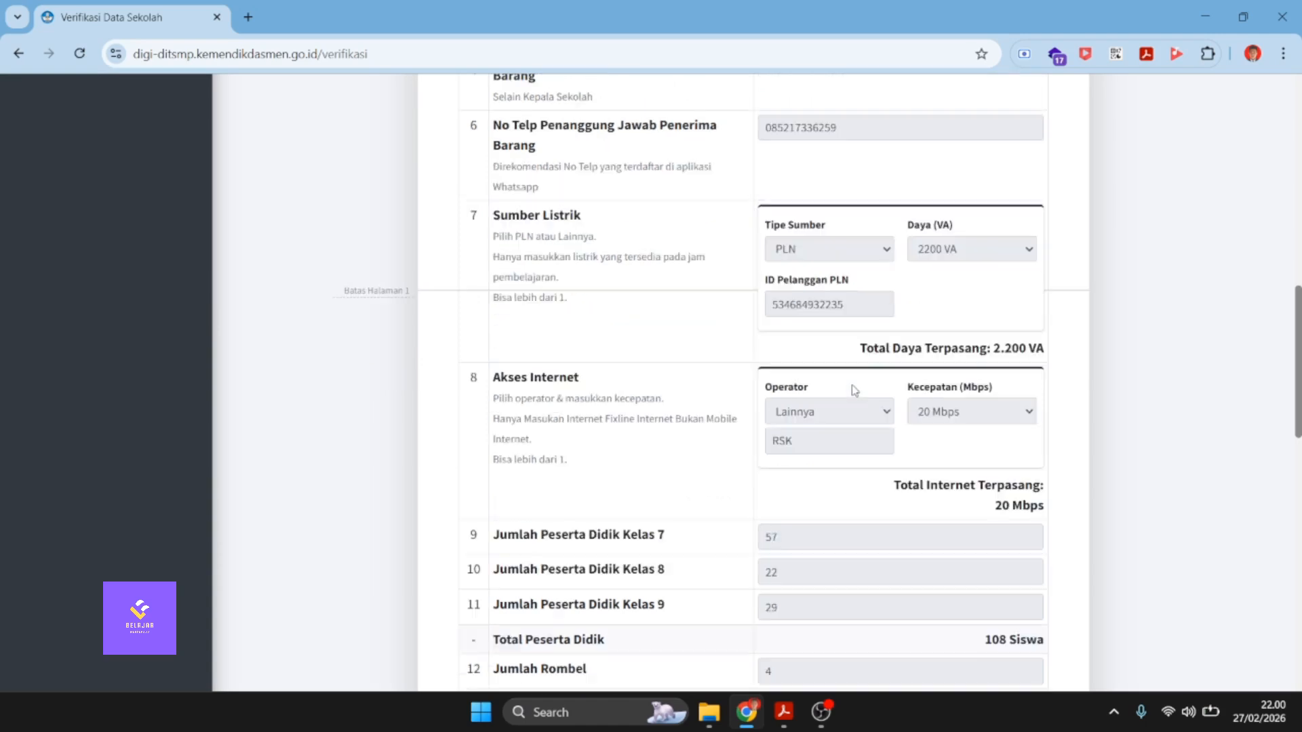
{"action": "scroll", "coordinate": [855, 392], "scroll_direction": "down", "scroll_amount": 1}
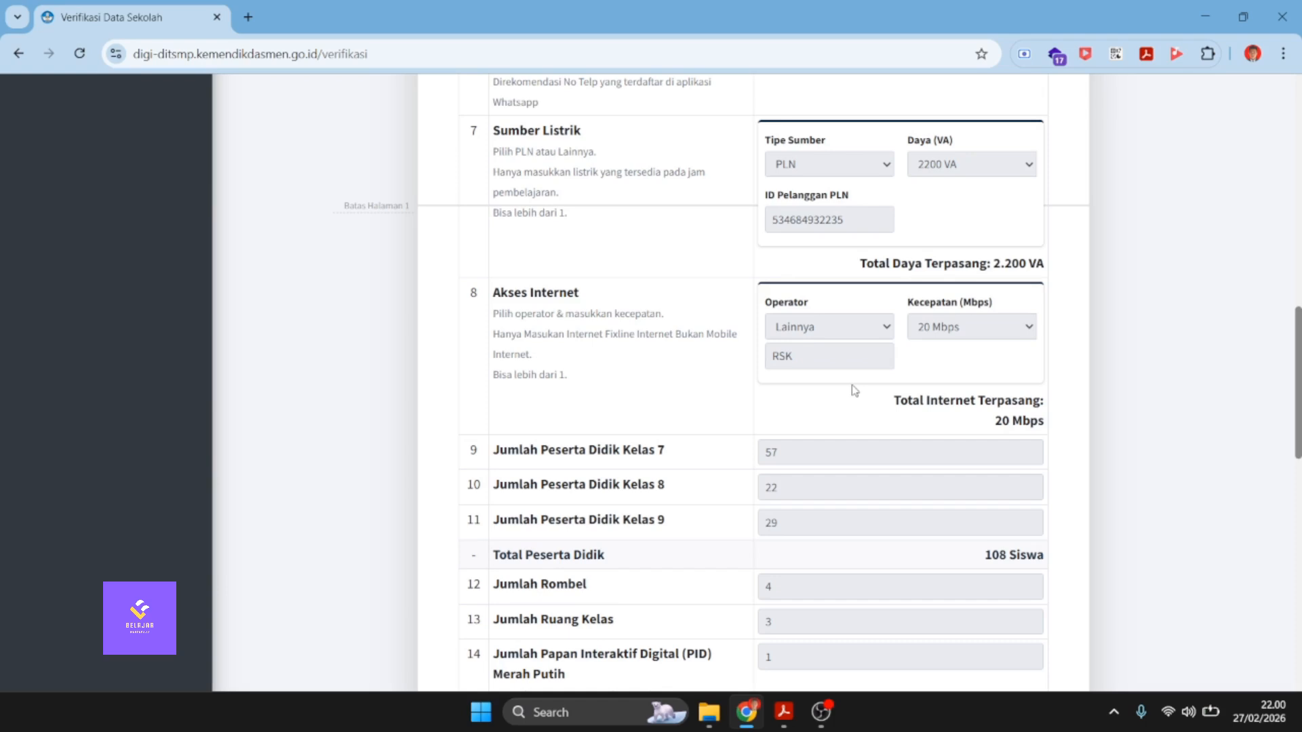
{"action": "scroll", "coordinate": [854, 390], "scroll_direction": "down", "scroll_amount": 2}
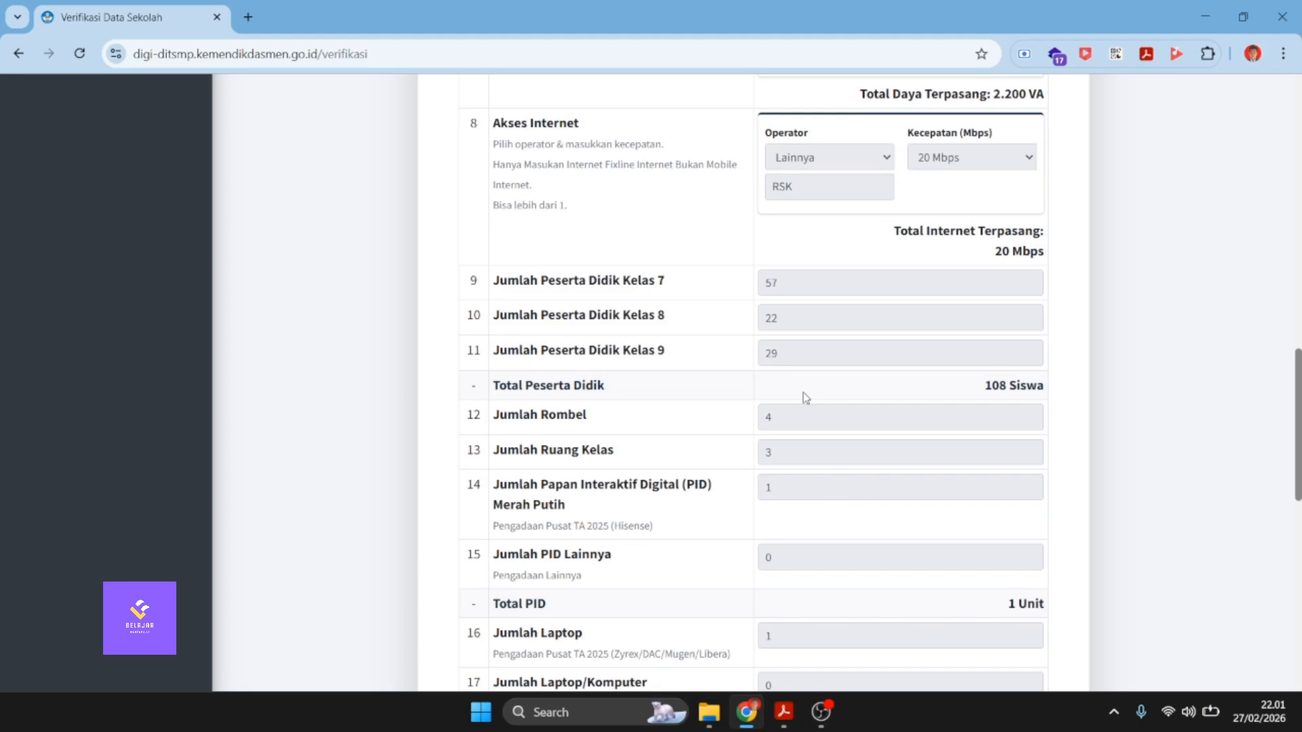
{"action": "scroll", "coordinate": [806, 396], "scroll_direction": "down", "scroll_amount": 3}
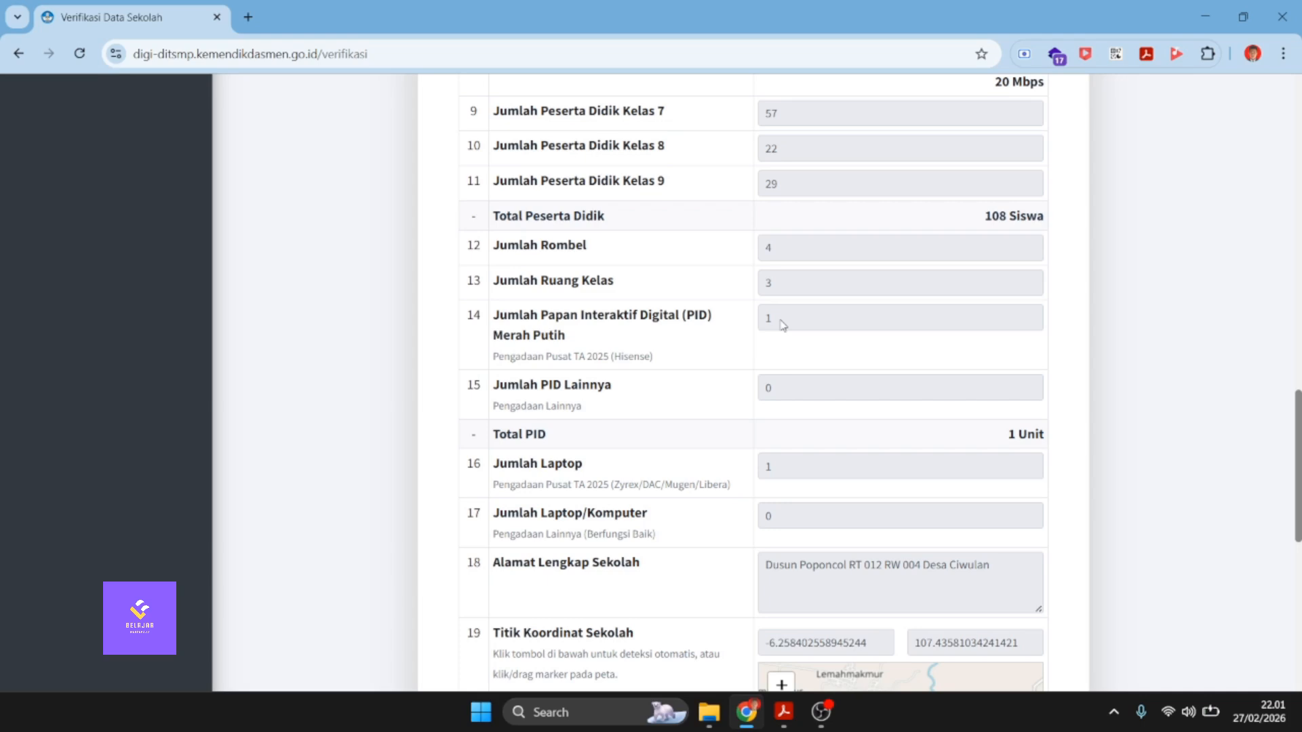
{"action": "scroll", "coordinate": [792, 358], "scroll_direction": "down", "scroll_amount": 1}
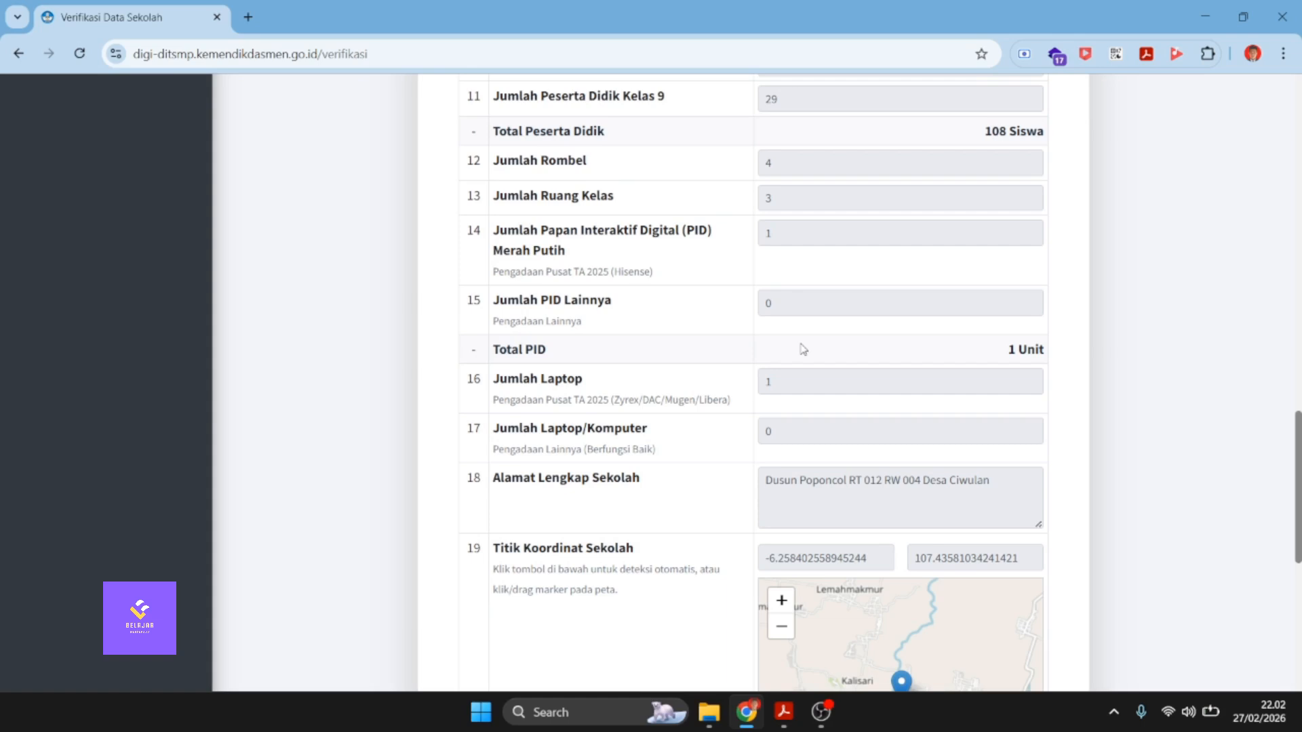
{"action": "scroll", "coordinate": [803, 349], "scroll_direction": "down", "scroll_amount": 1}
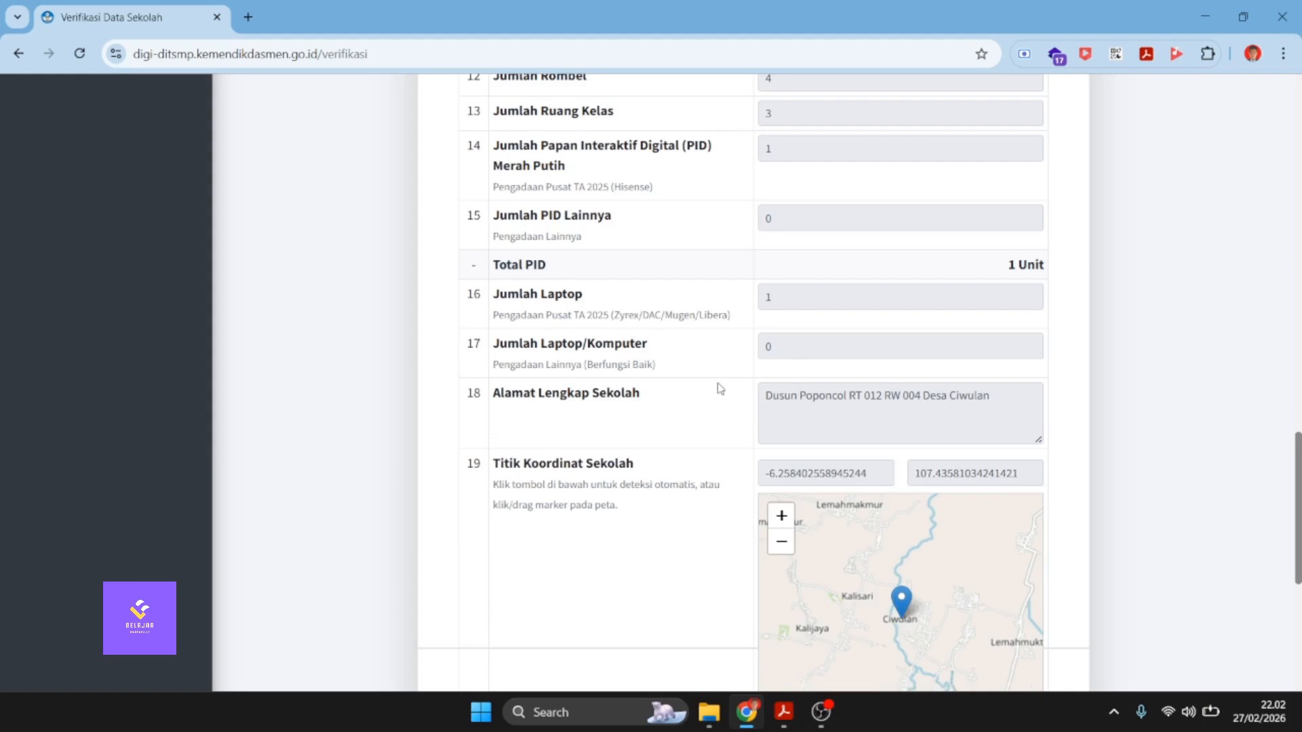
{"action": "scroll", "coordinate": [720, 389], "scroll_direction": "down", "scroll_amount": 2}
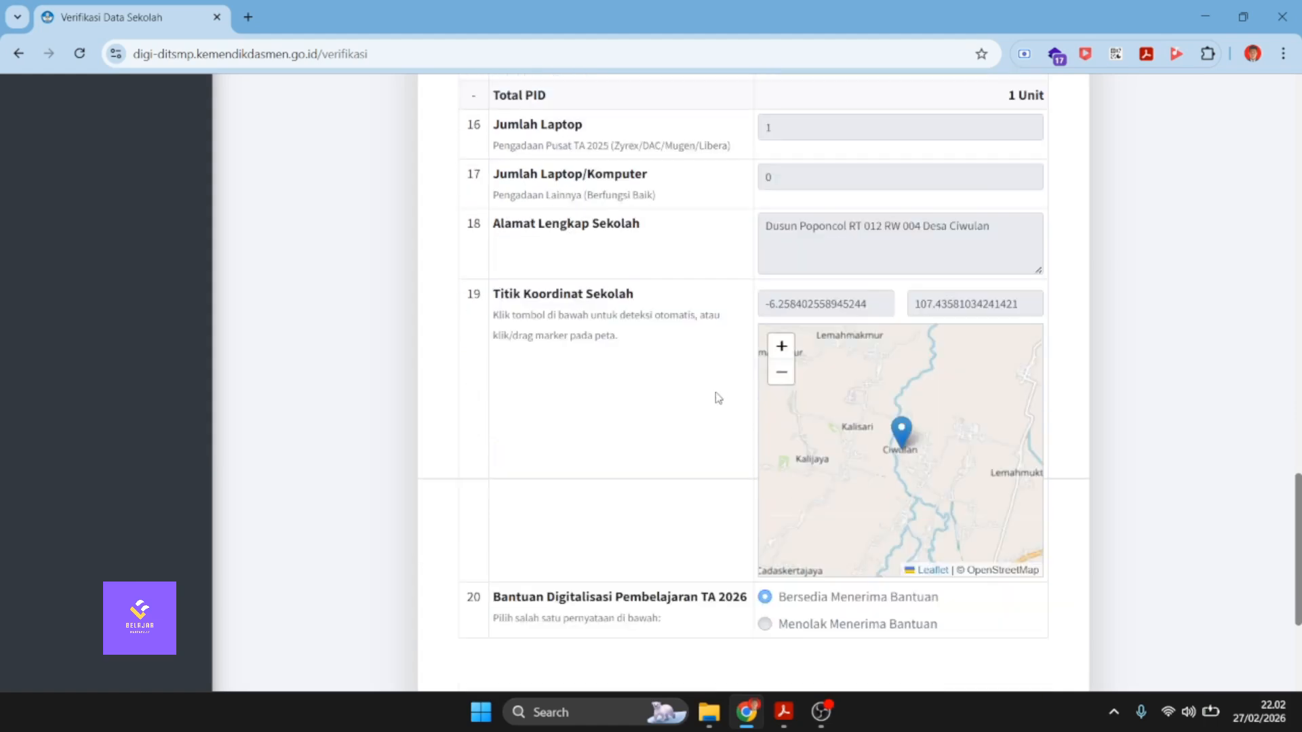
{"action": "scroll", "coordinate": [719, 398], "scroll_direction": "down", "scroll_amount": 1}
{"action": "scroll", "coordinate": [719, 398], "scroll_direction": "up", "scroll_amount": 1}
{"action": "left_click_drag", "start_coordinate": [493, 597], "coordinate": [721, 607]}
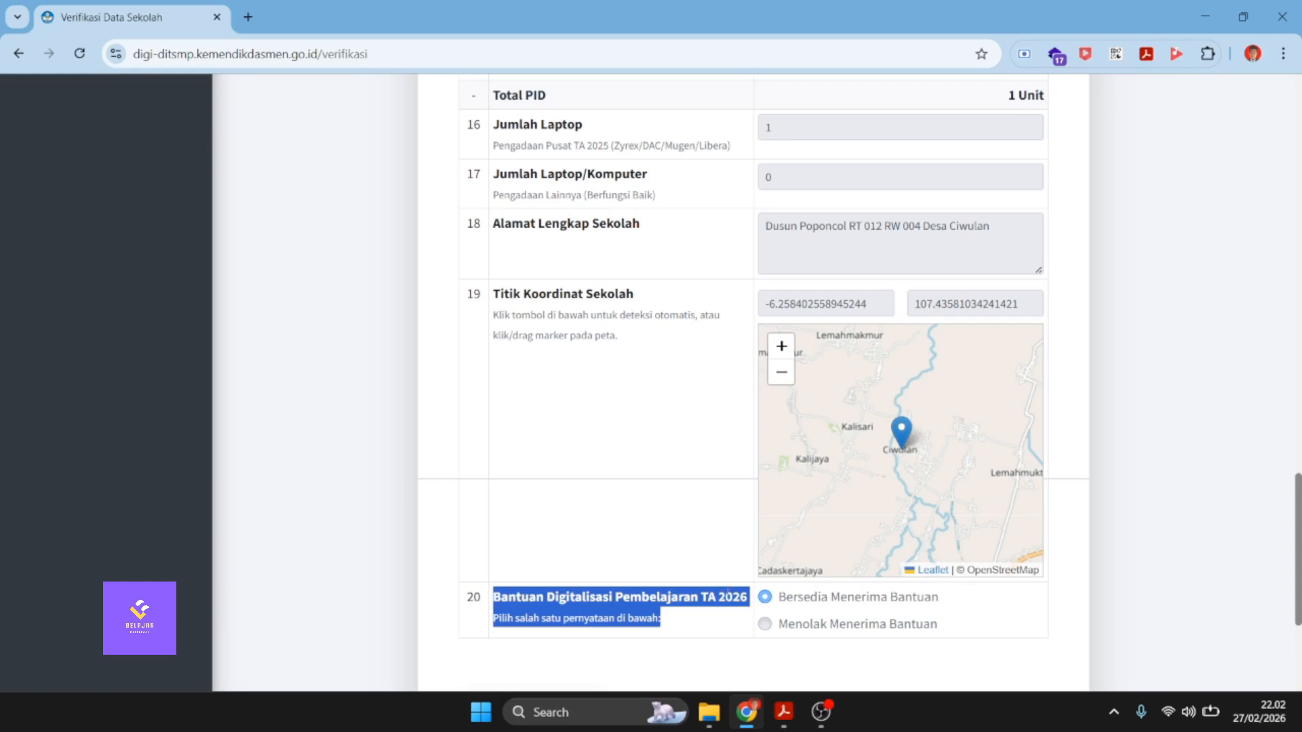
Preview the printable verification form through to its signature section, and close the preview without saving
{"action": "scroll", "coordinate": [720, 587], "scroll_direction": "down", "scroll_amount": 3}
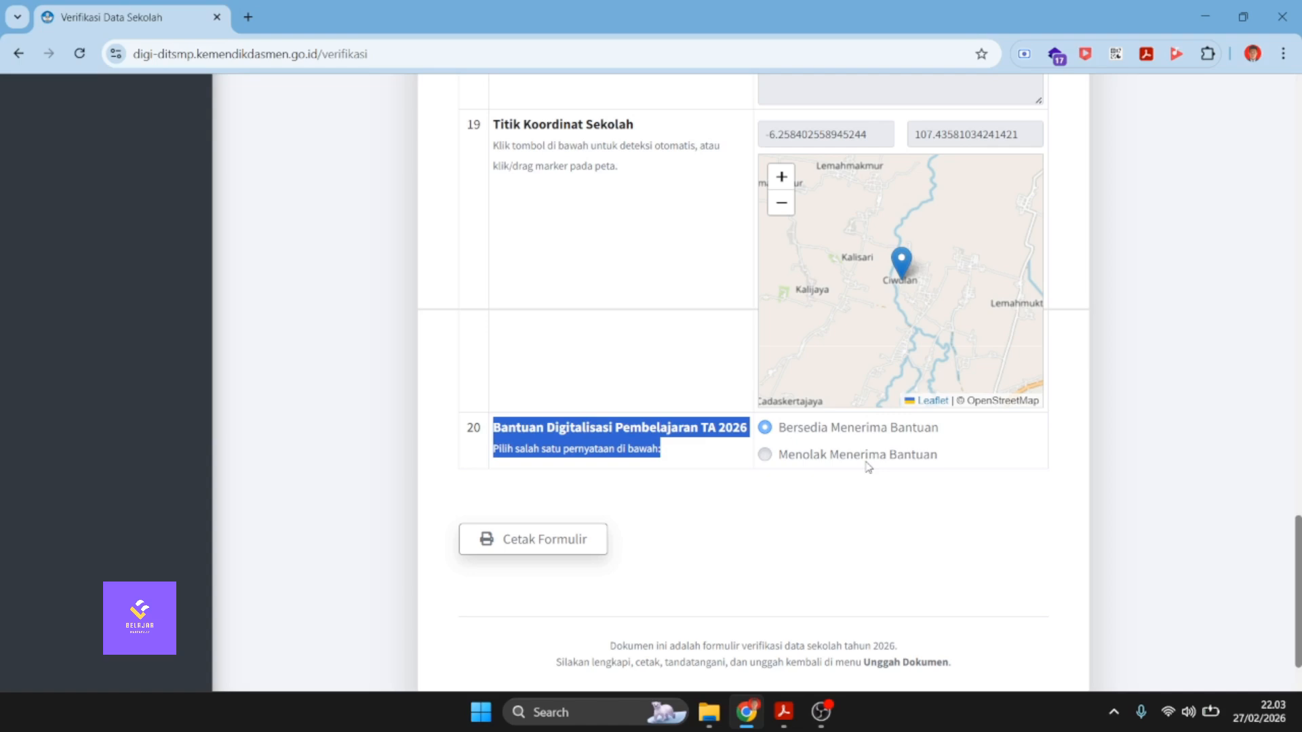
{"action": "left_click", "coordinate": [549, 543]}
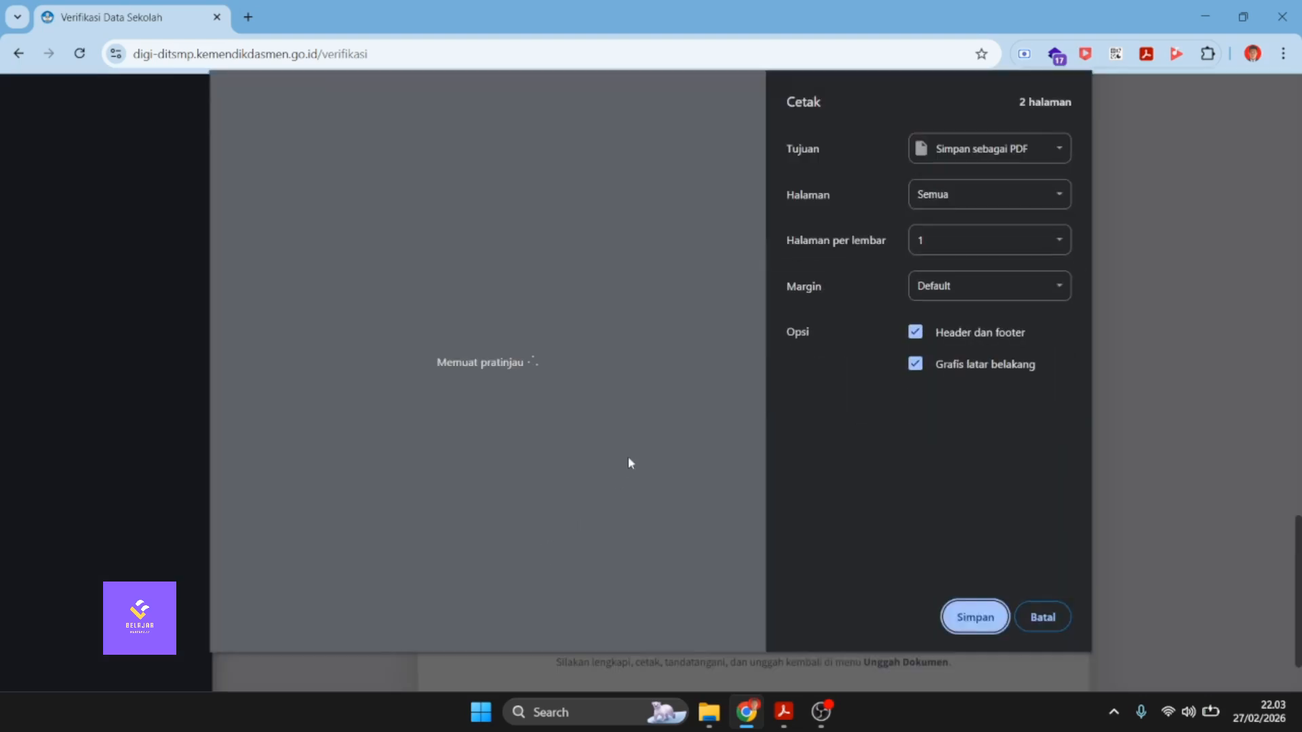
{"action": "scroll", "coordinate": [631, 463], "scroll_direction": "down", "scroll_amount": 10}
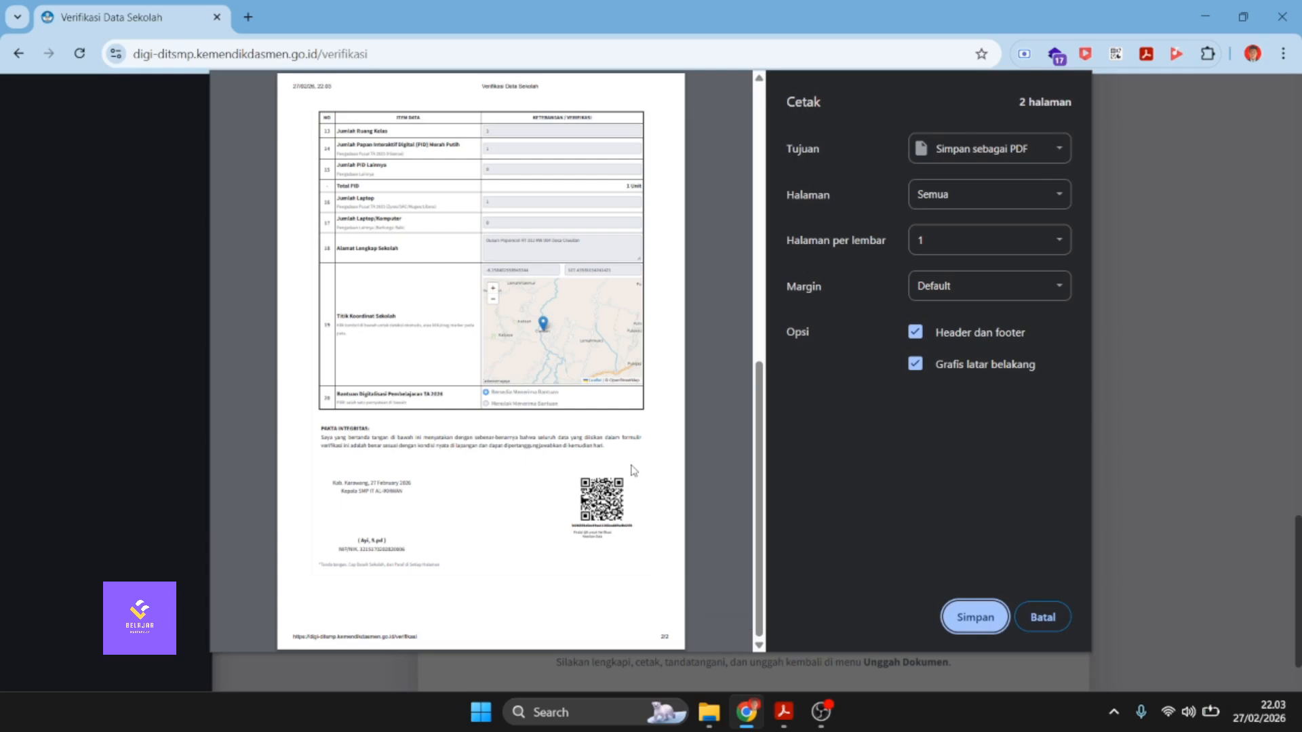
{"action": "left_click", "coordinate": [1042, 617]}
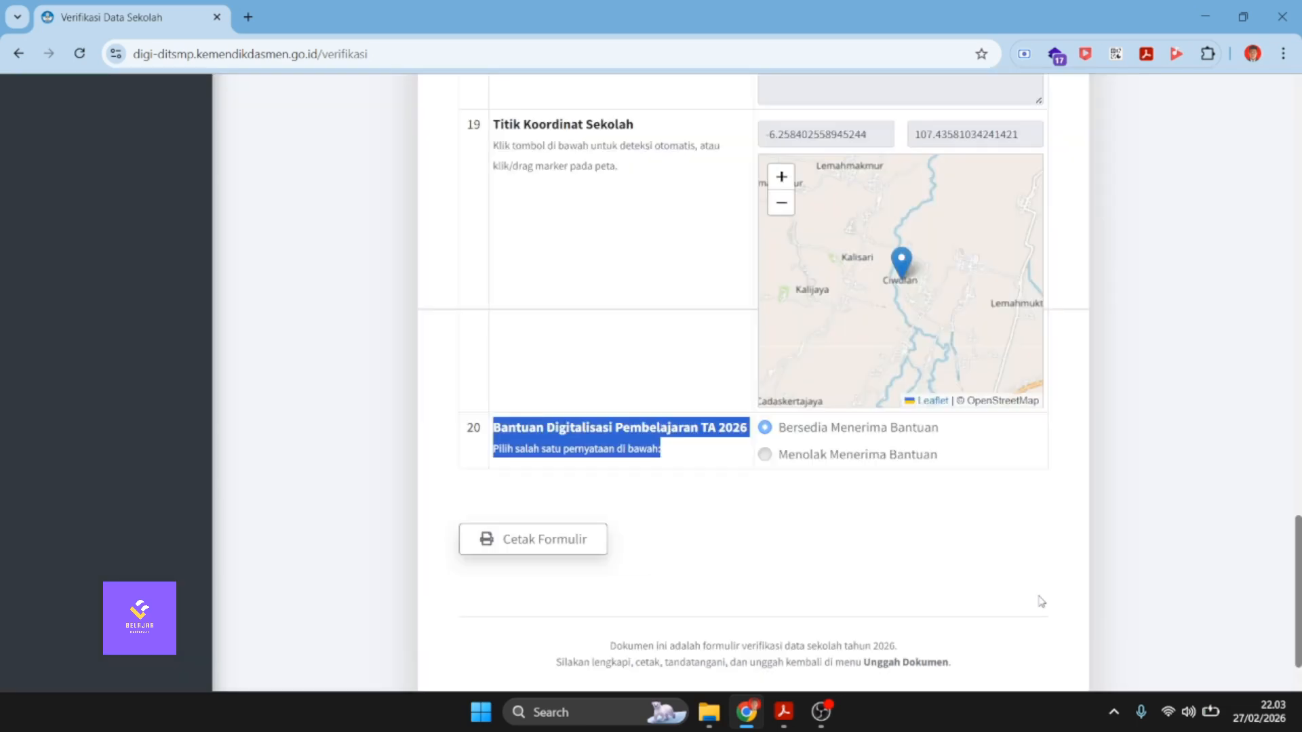
Open the Unggah Dokumen page under Verifikasi Data
{"action": "scroll", "coordinate": [415, 364], "scroll_direction": "up", "scroll_amount": 15}
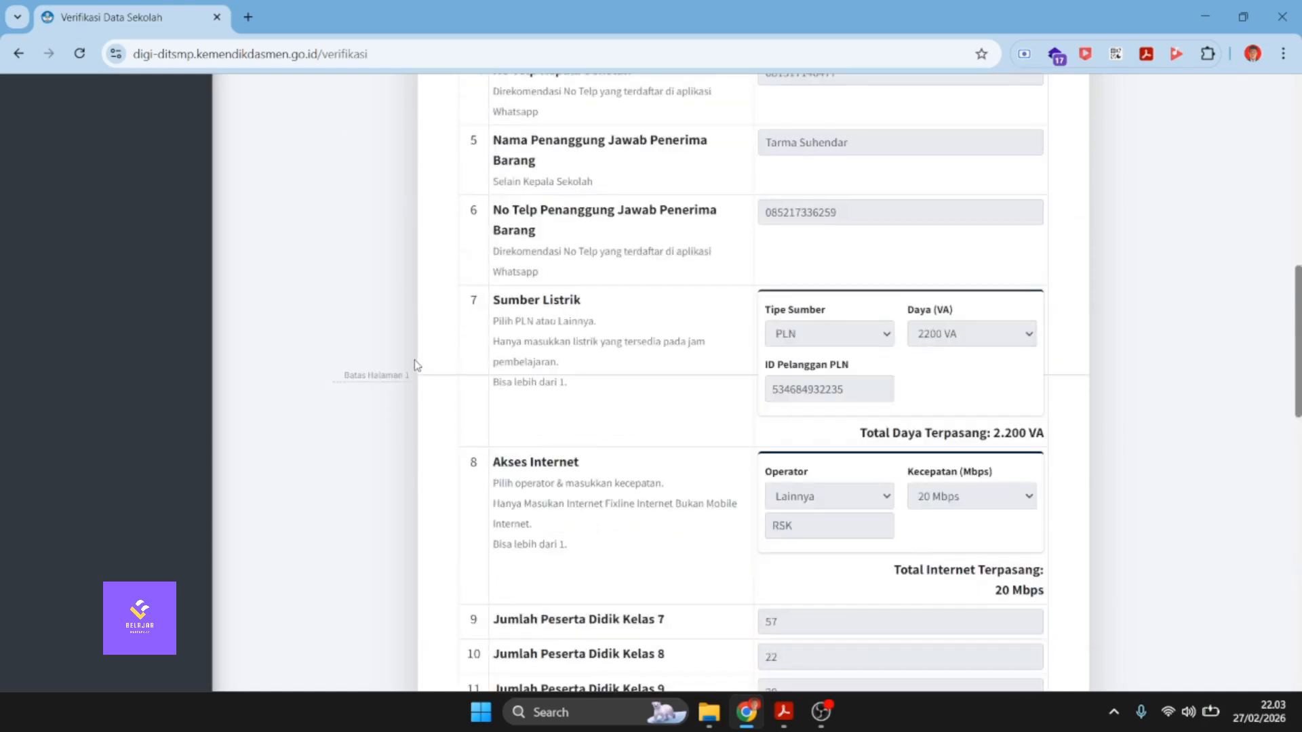
{"action": "scroll", "coordinate": [416, 364], "scroll_direction": "up", "scroll_amount": 8}
{"action": "scroll", "coordinate": [416, 364], "scroll_direction": "up", "scroll_amount": 4}
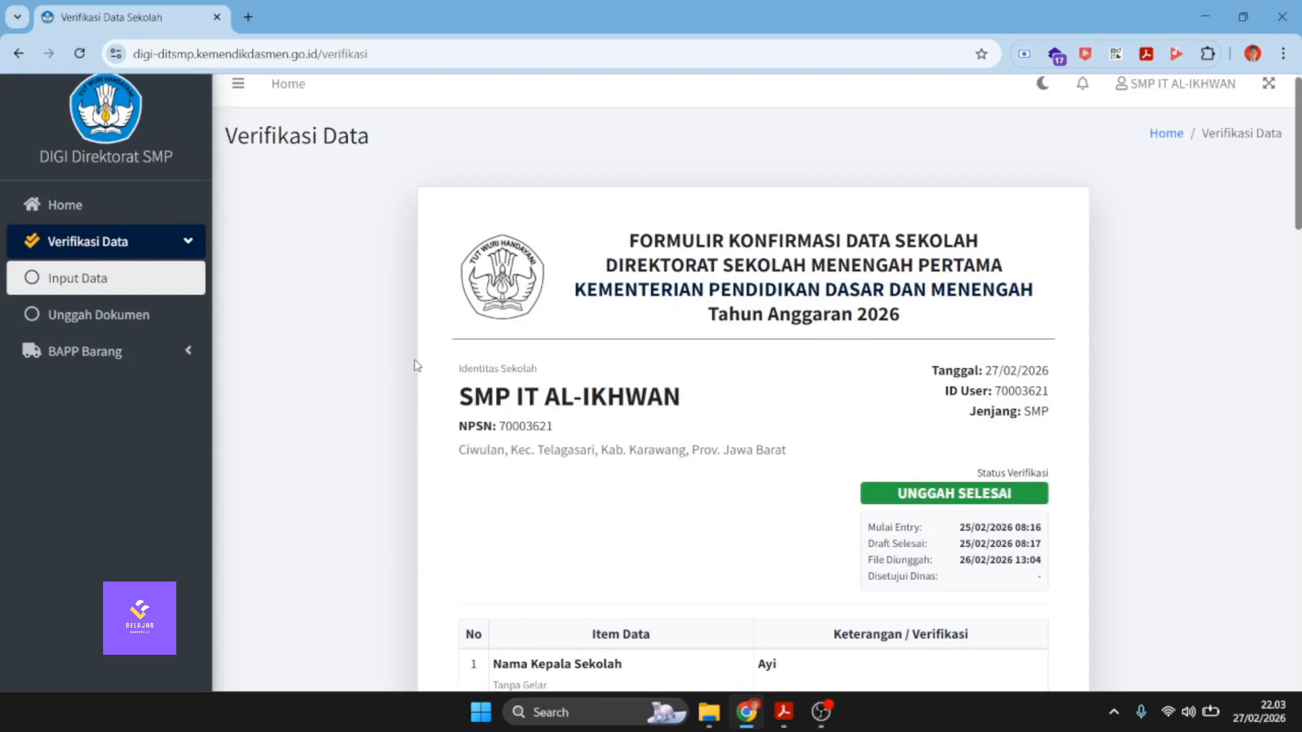
{"action": "left_click", "coordinate": [131, 324]}
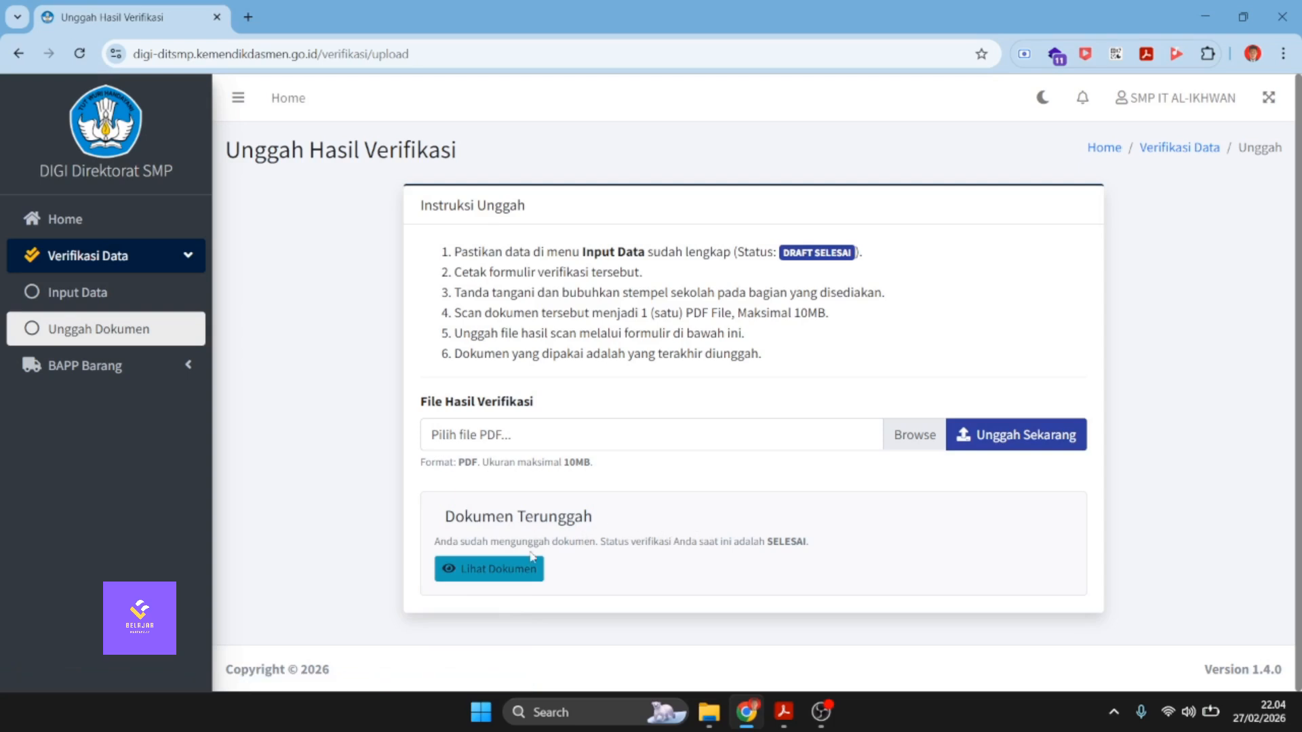
View the uploaded verification document, check its signed and stamped page, and return to the Unggah Hasil Verifikasi page
{"action": "left_click", "coordinate": [452, 576]}
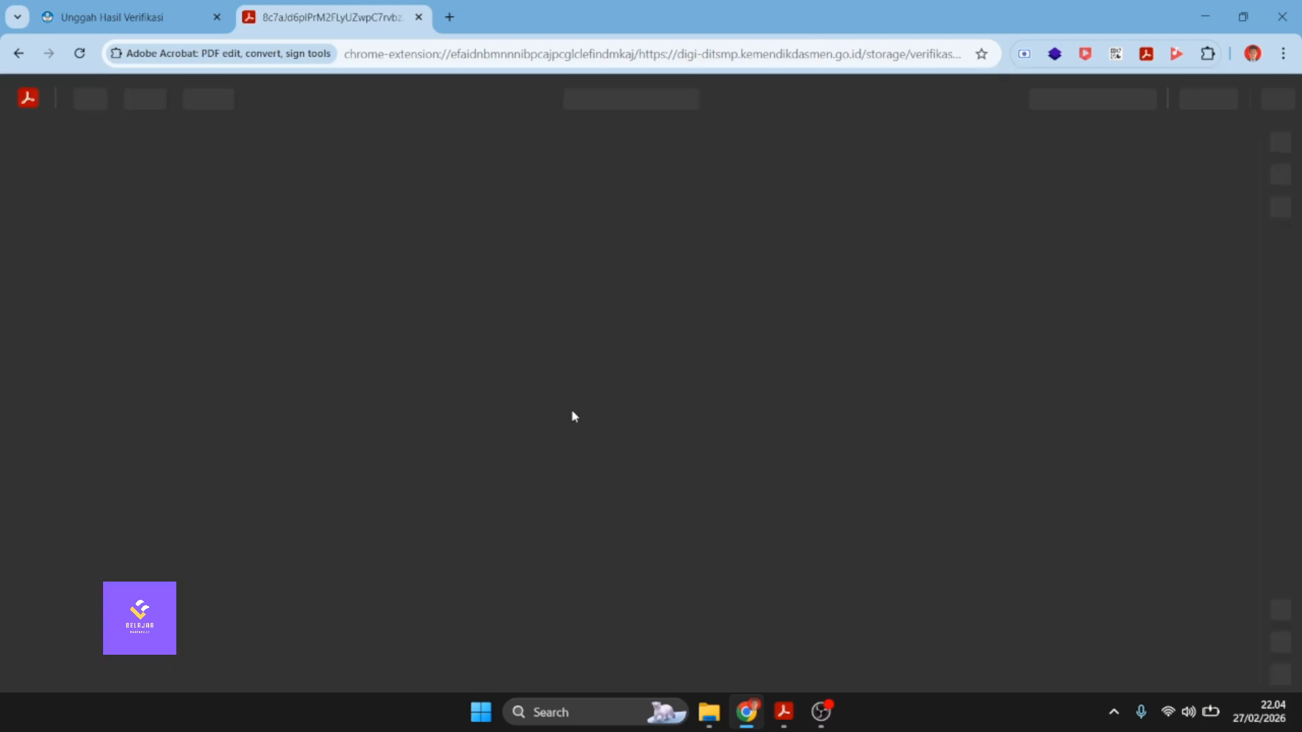
{"action": "scroll", "coordinate": [575, 416], "scroll_direction": "down", "scroll_amount": 4}
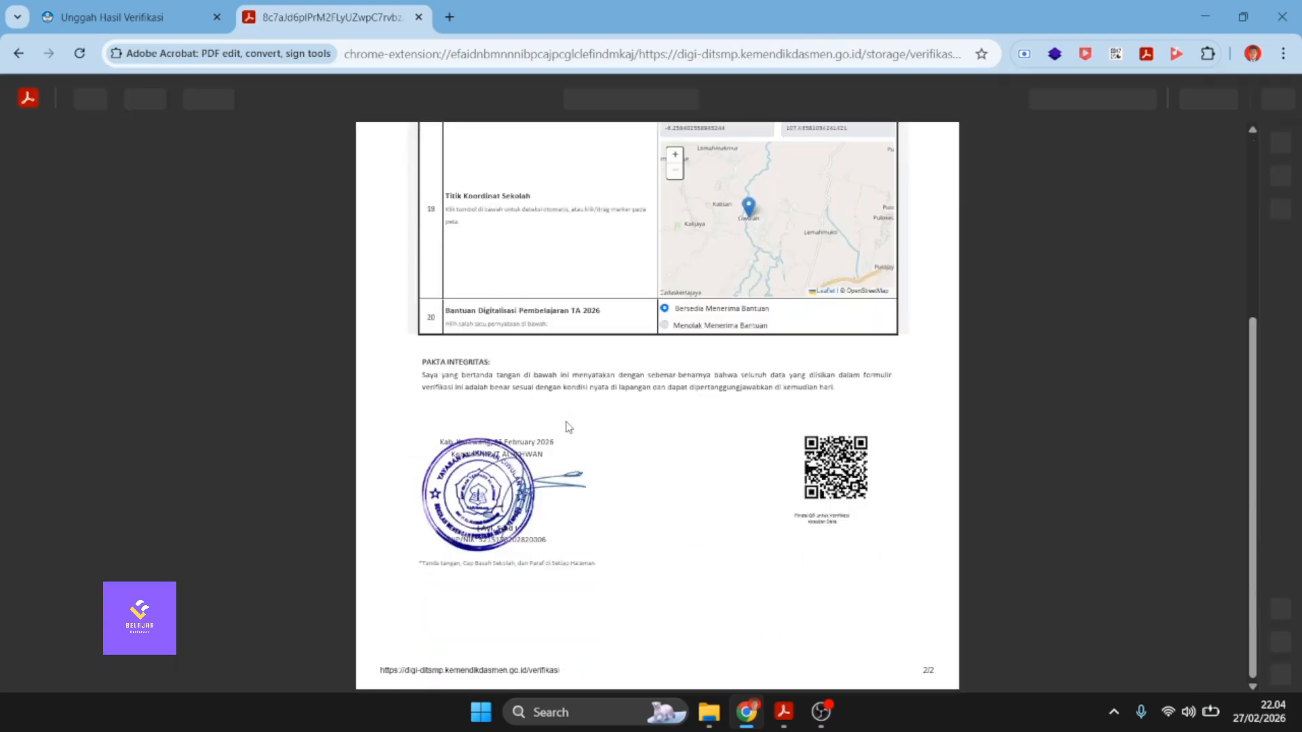
{"action": "scroll", "coordinate": [569, 426], "scroll_direction": "up", "scroll_amount": 4}
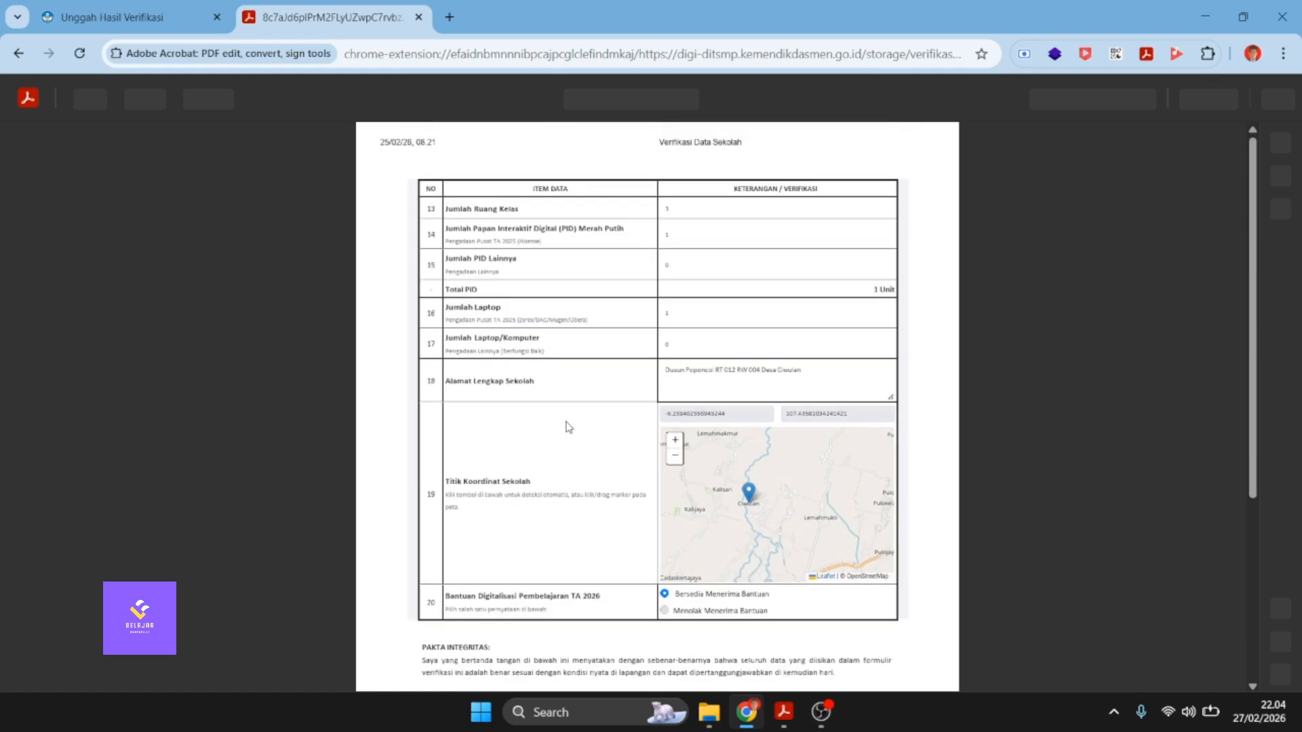
{"action": "left_click", "coordinate": [165, 14]}
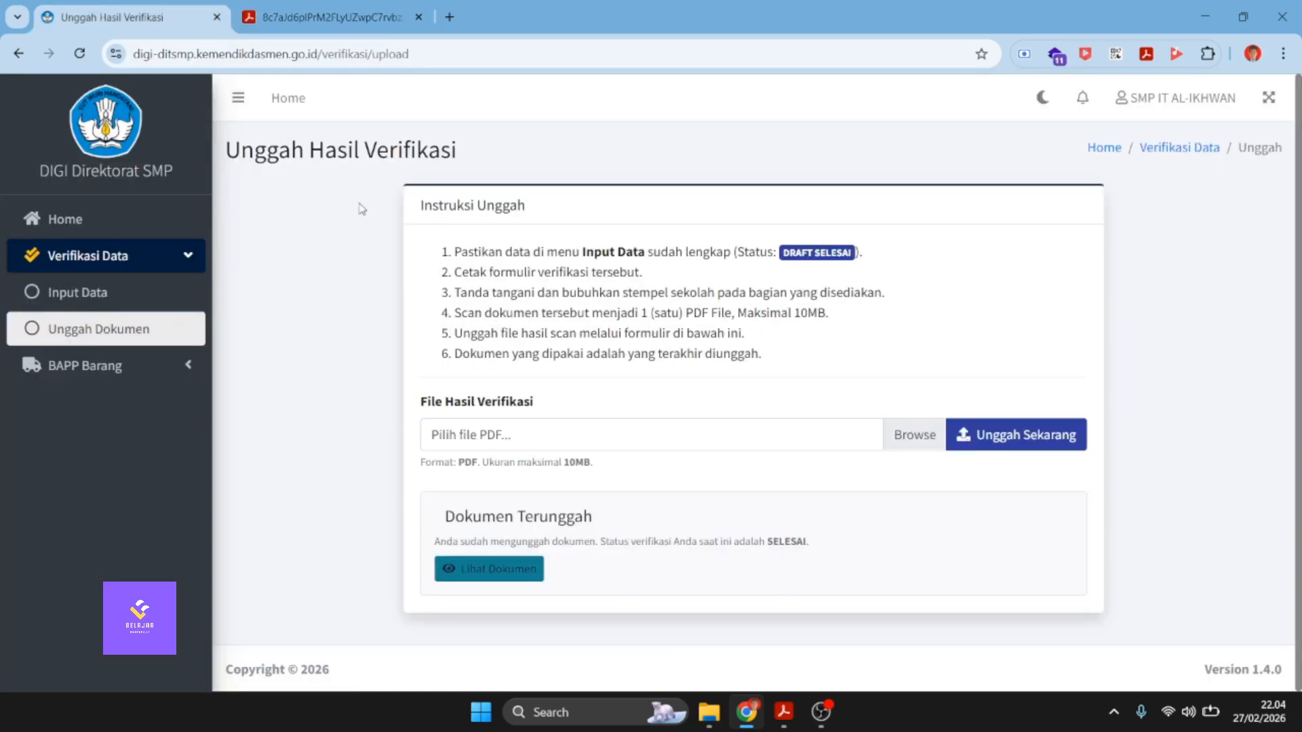
View the Penerimaan data for BAPP IFP and its Upload BAPP page under BAPP Barang
{"action": "left_click", "coordinate": [189, 368]}
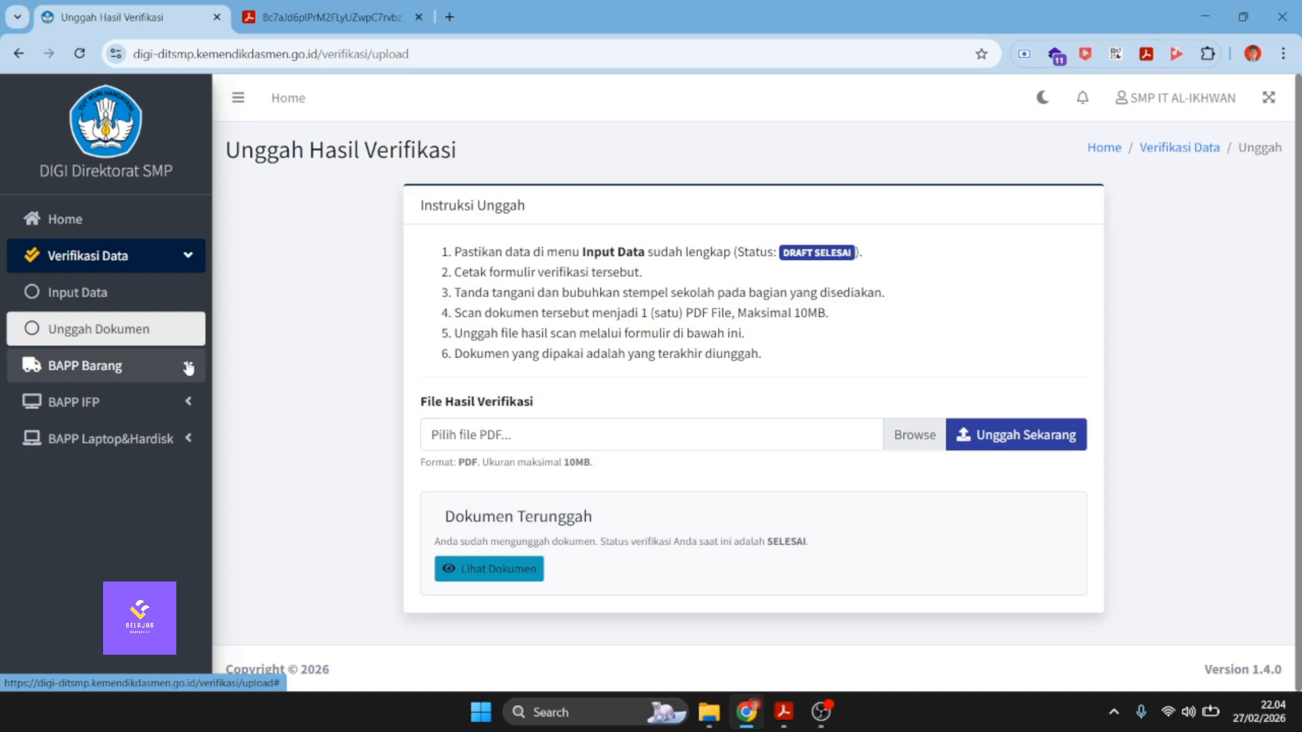
{"action": "left_click", "coordinate": [190, 404]}
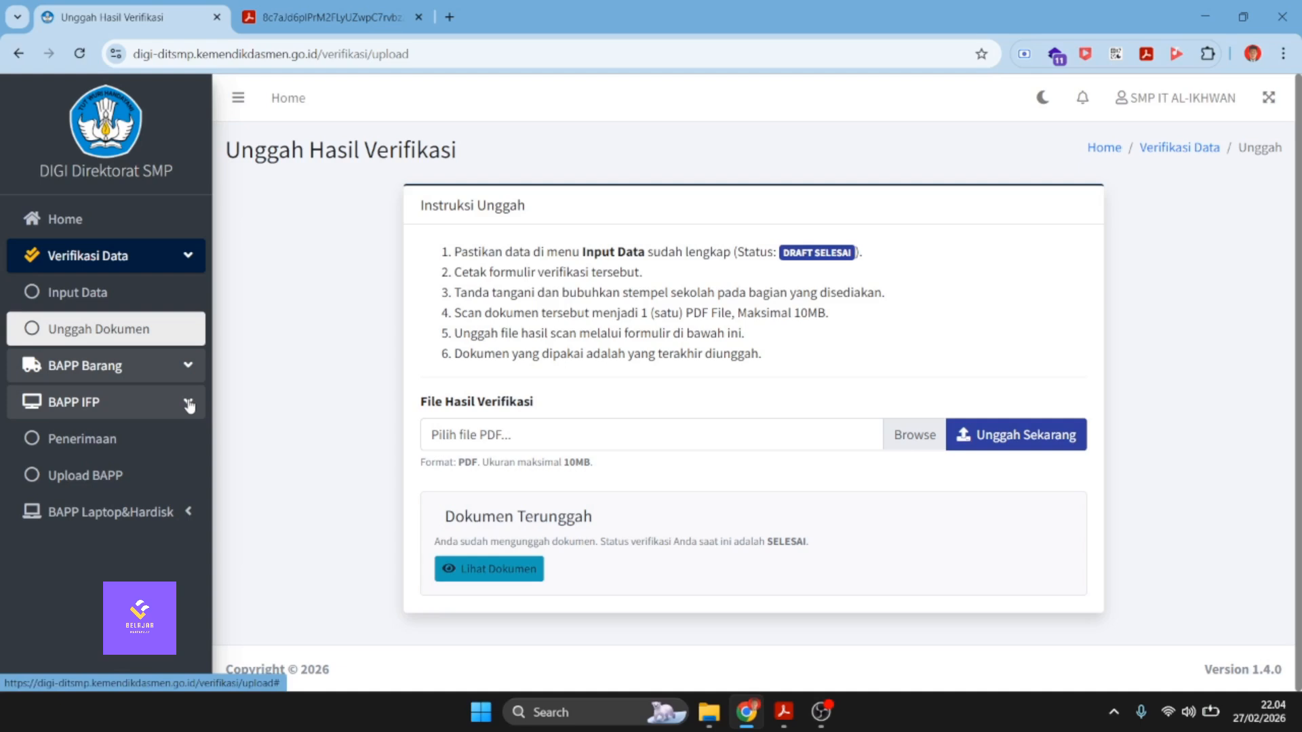
{"action": "left_click", "coordinate": [141, 439]}
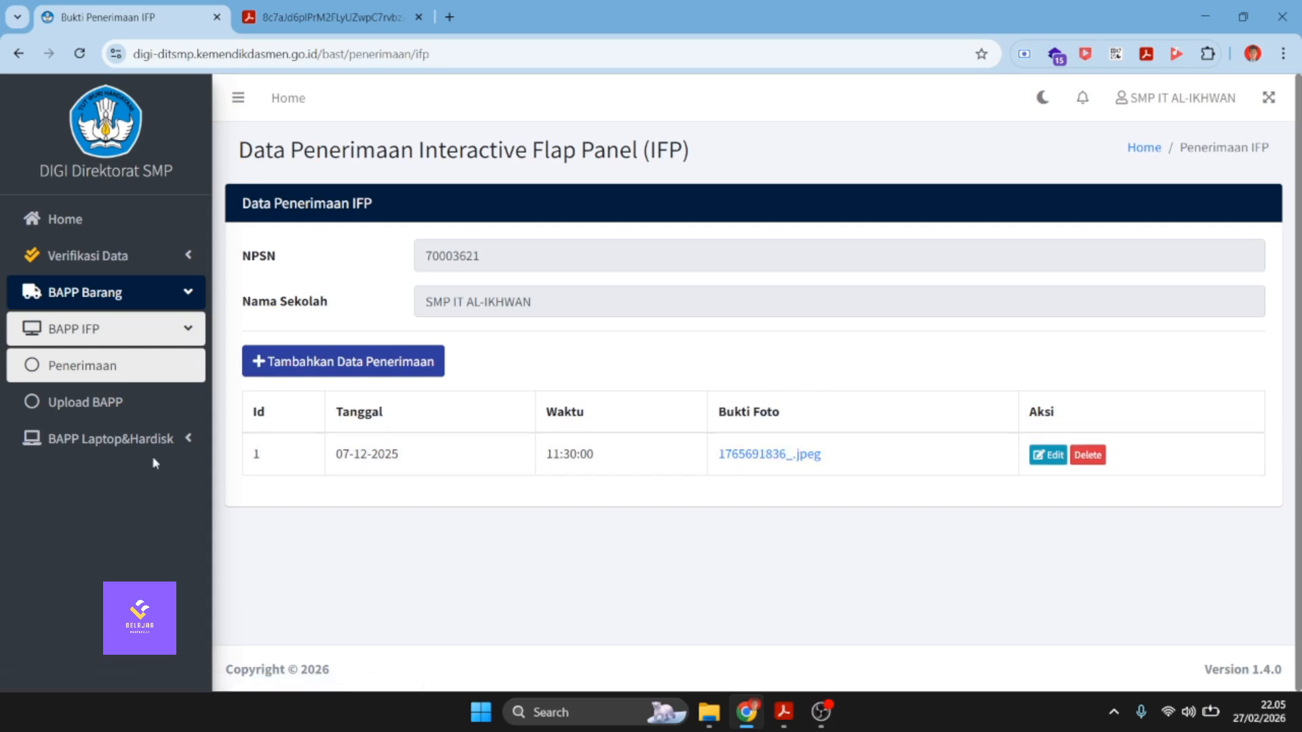
{"action": "left_click", "coordinate": [149, 405]}
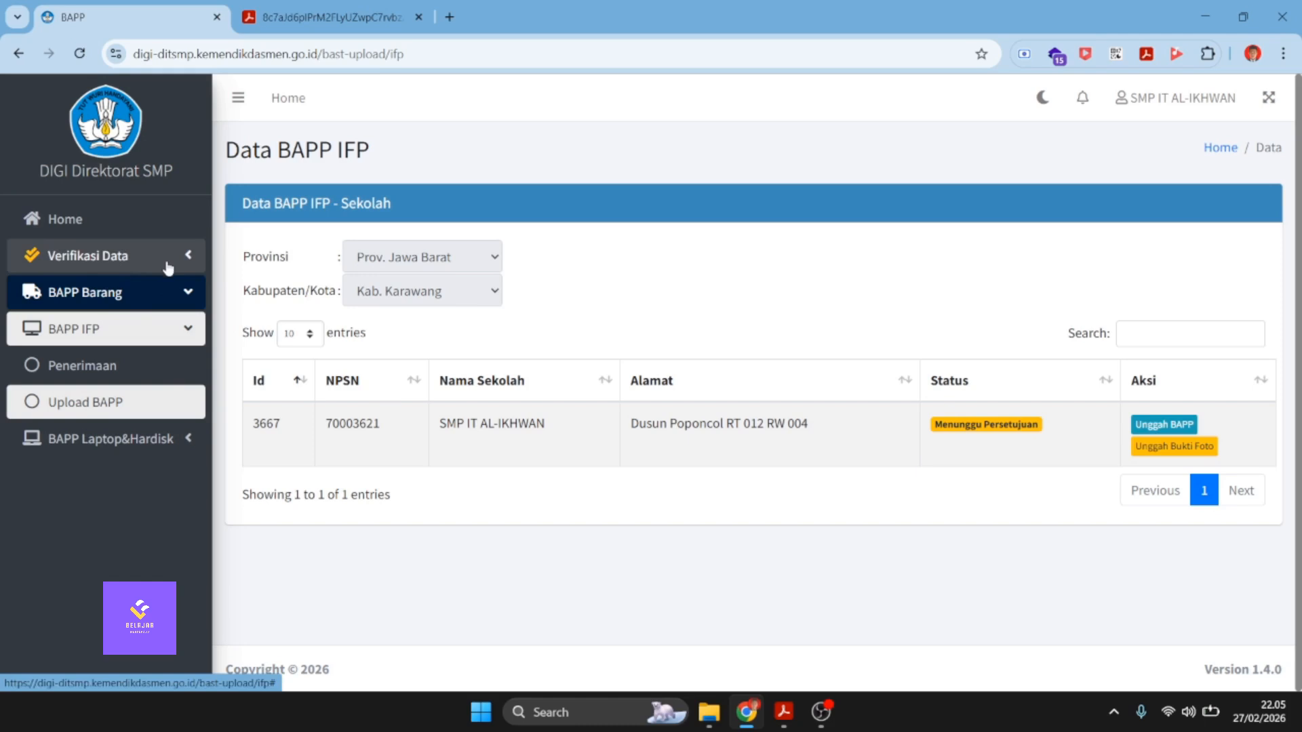
View the Penerimaan data for BAPP Laptop&Hardisk, and collapse that section when done
{"action": "left_click", "coordinate": [151, 332]}
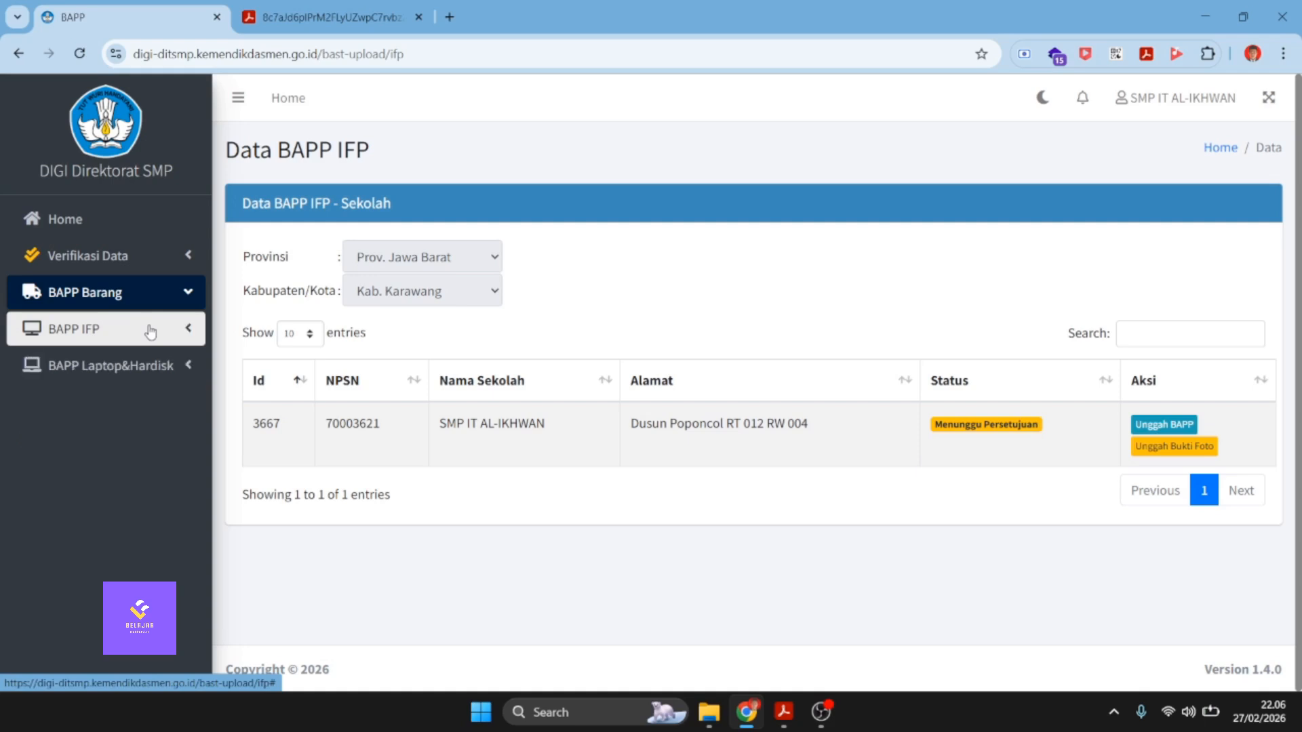
{"action": "left_click", "coordinate": [186, 370]}
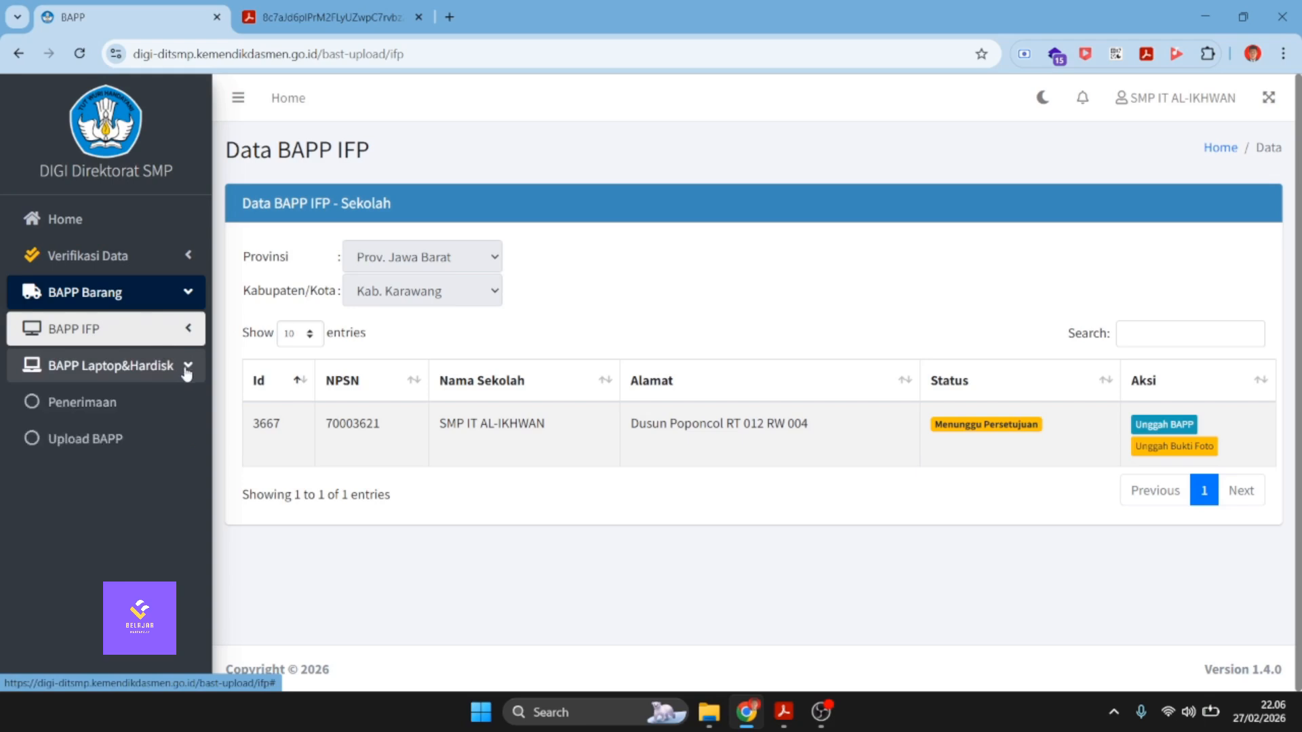
{"action": "left_click", "coordinate": [106, 418]}
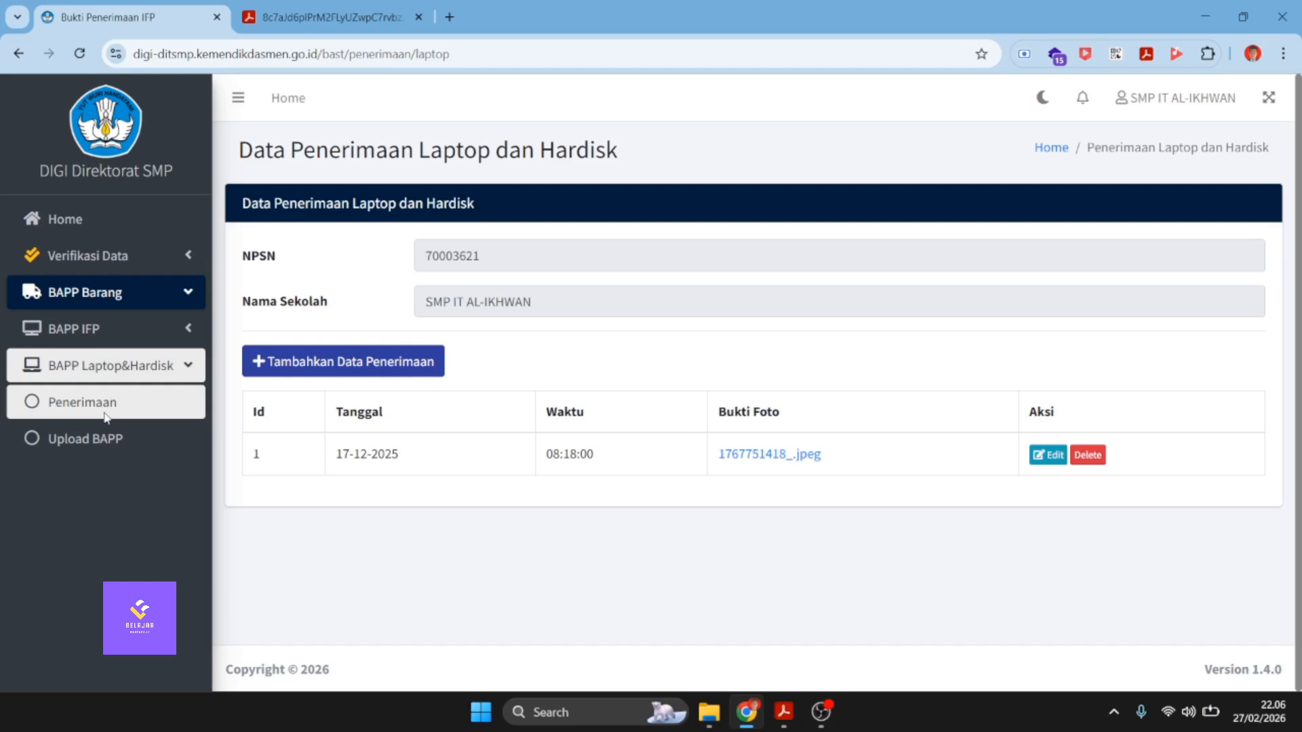
{"action": "left_click", "coordinate": [129, 375]}
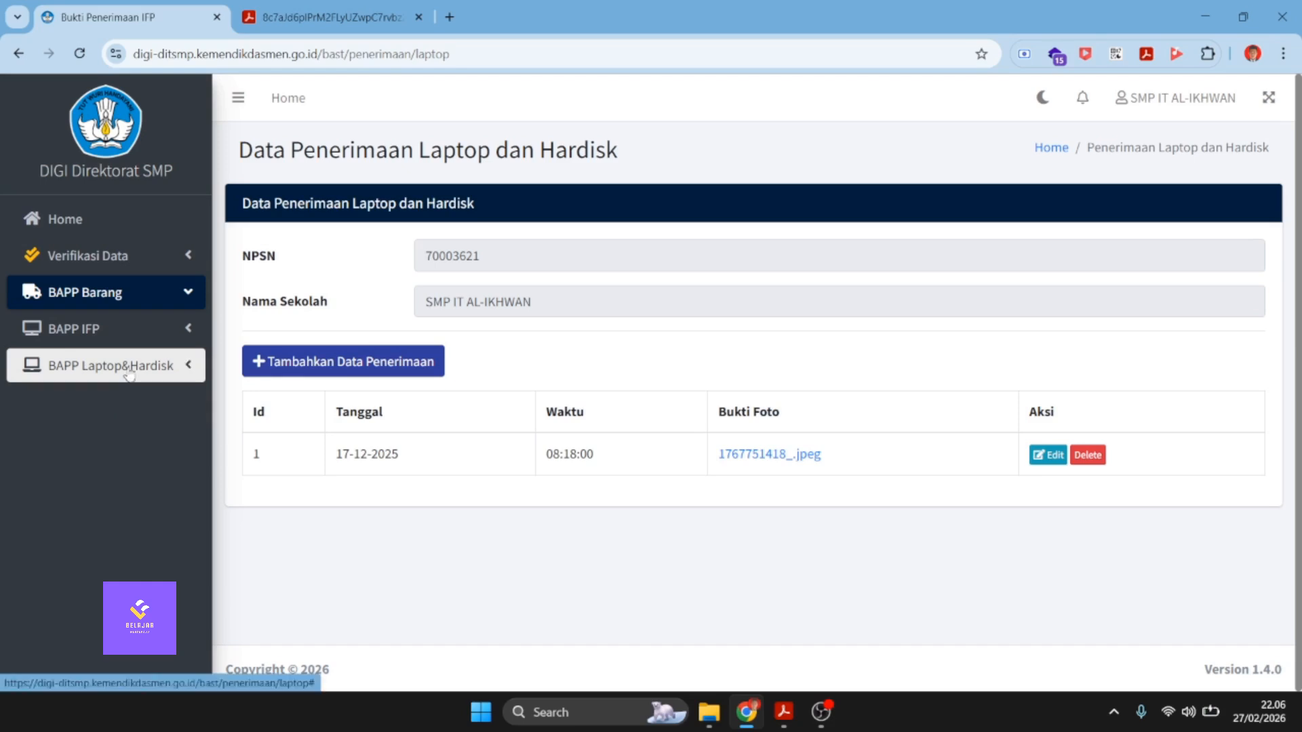